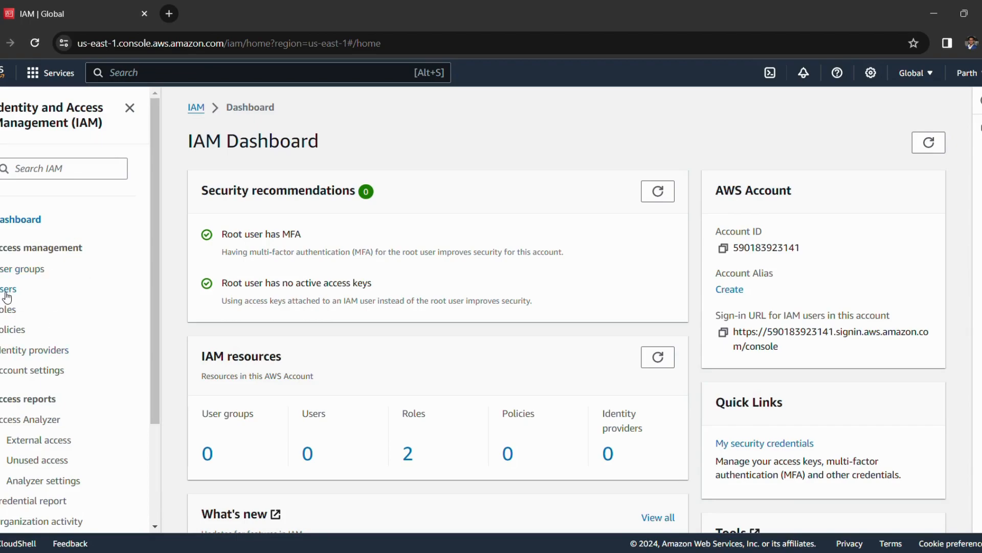
Step: Go to the IAM Users list, which shows no users yet, and begin creating a new user
click(7, 290)
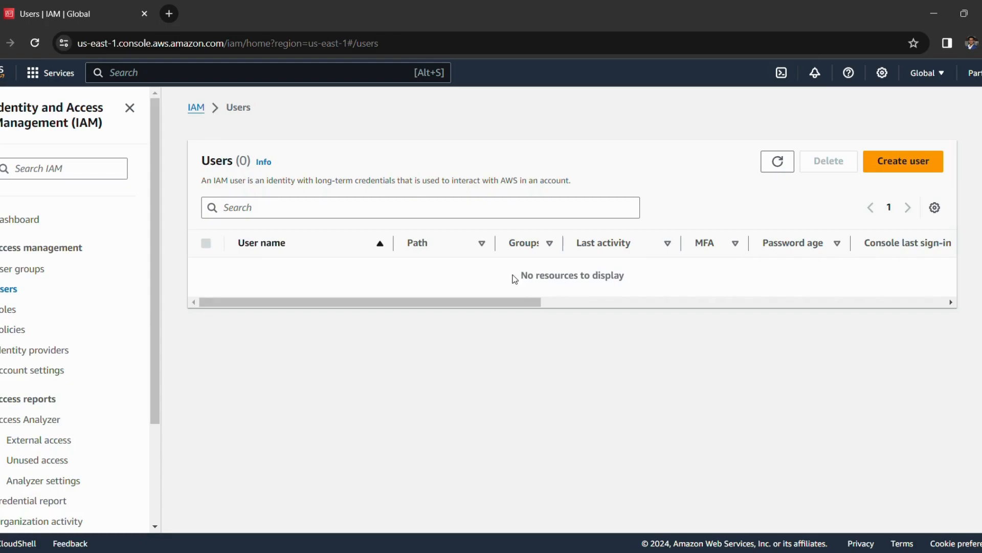
drag(627, 276, 511, 278)
click(490, 276)
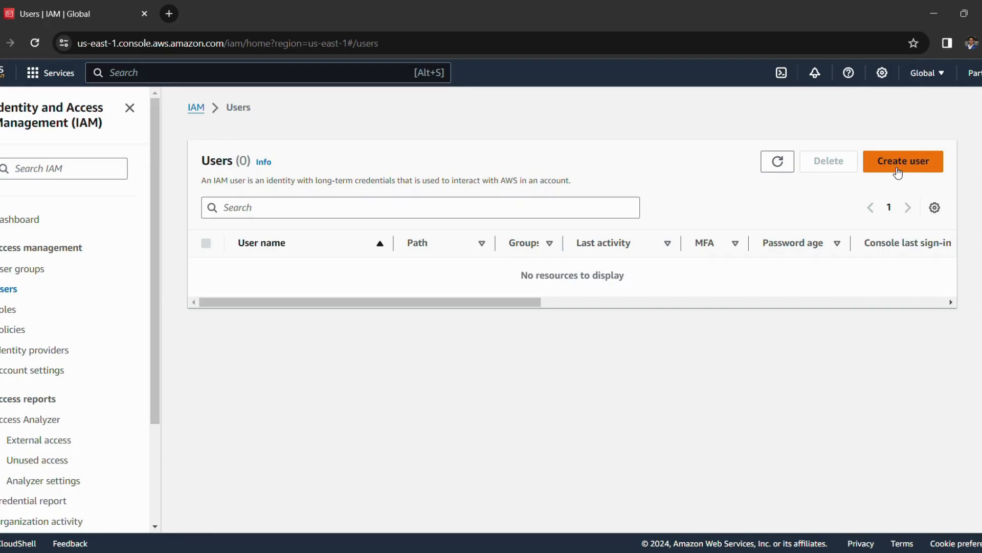
click(915, 169)
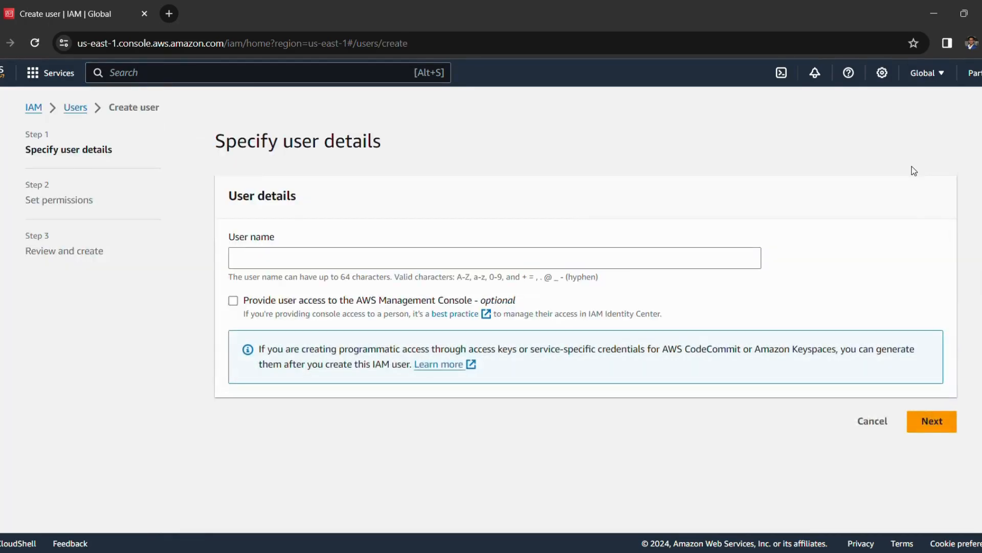
Step: Name the user admin-parth and enable console access as a standalone IAM user
click(306, 260)
text(admin-parth)
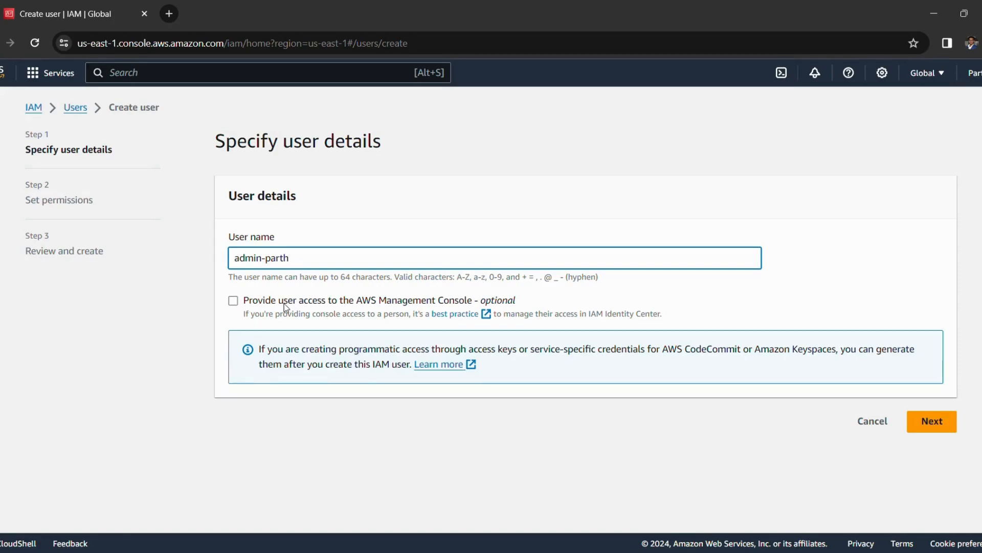
click(233, 301)
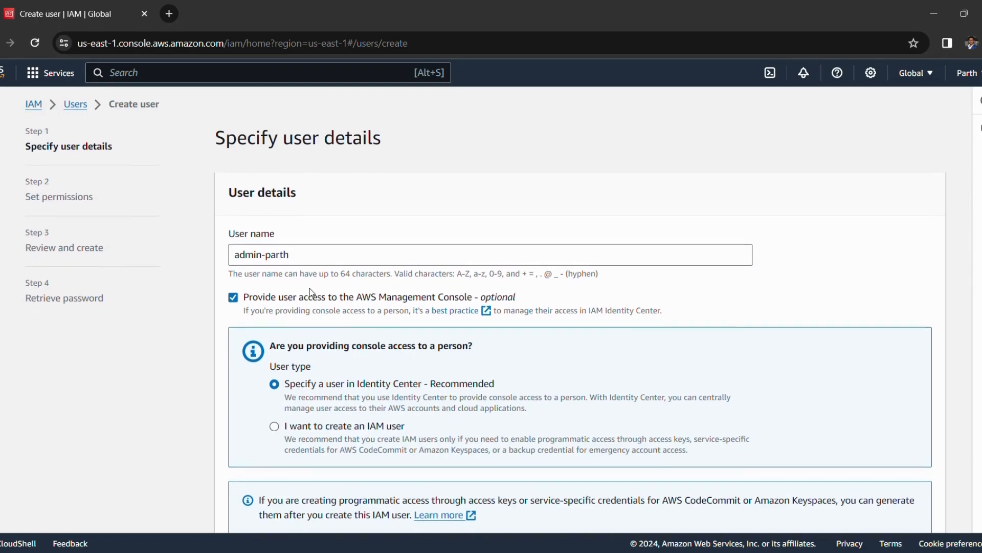
scroll(312, 292, down, 1)
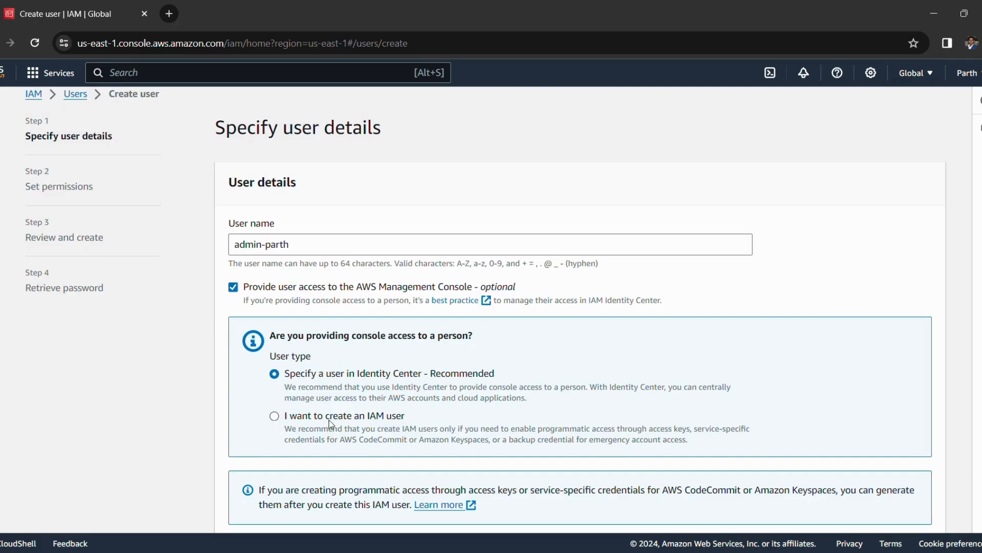
click(275, 416)
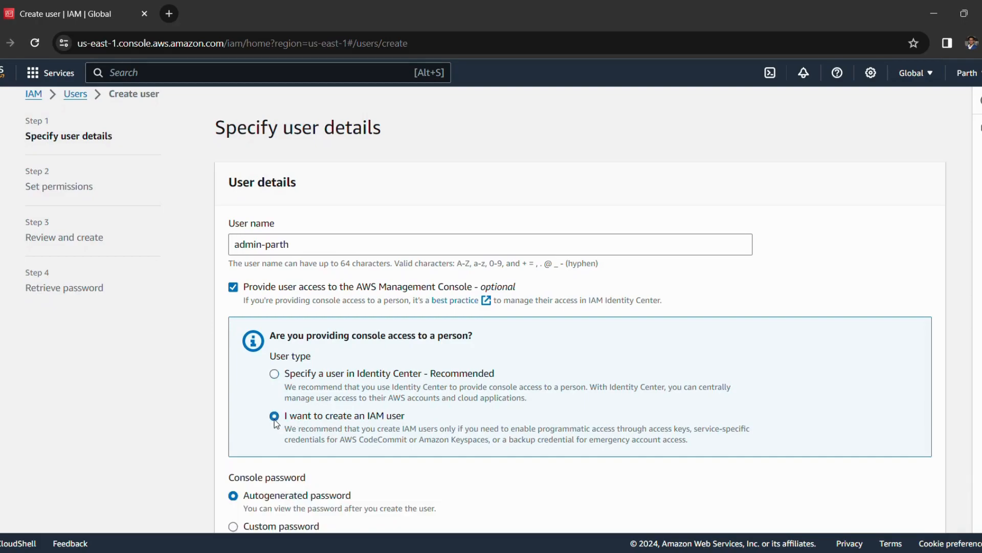
scroll(362, 344, down, 2)
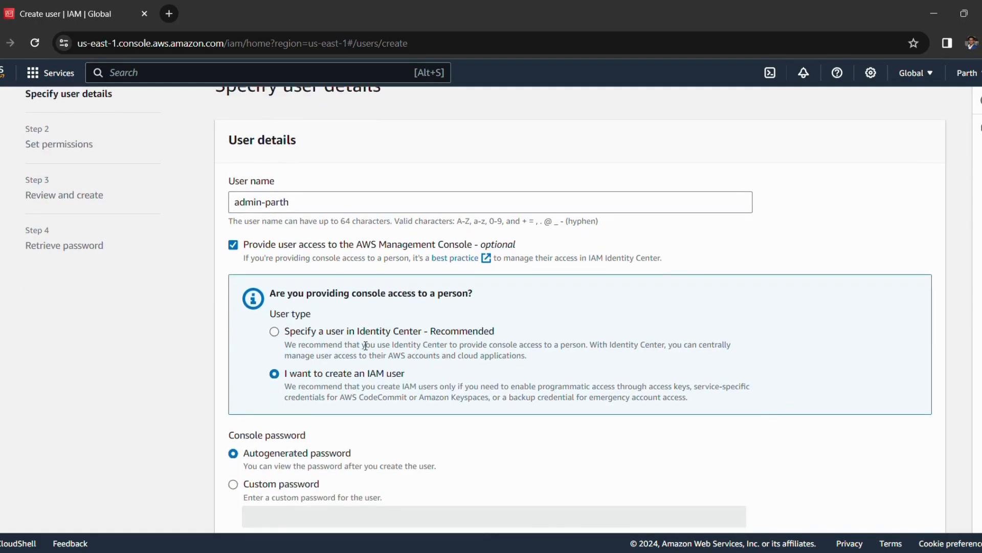
scroll(360, 339, down, 1)
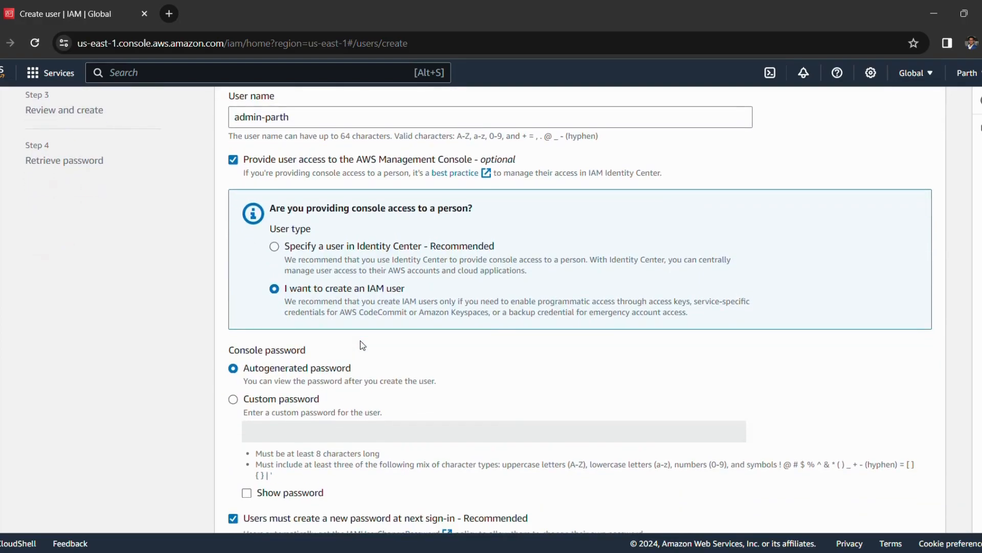
scroll(360, 340, down, 1)
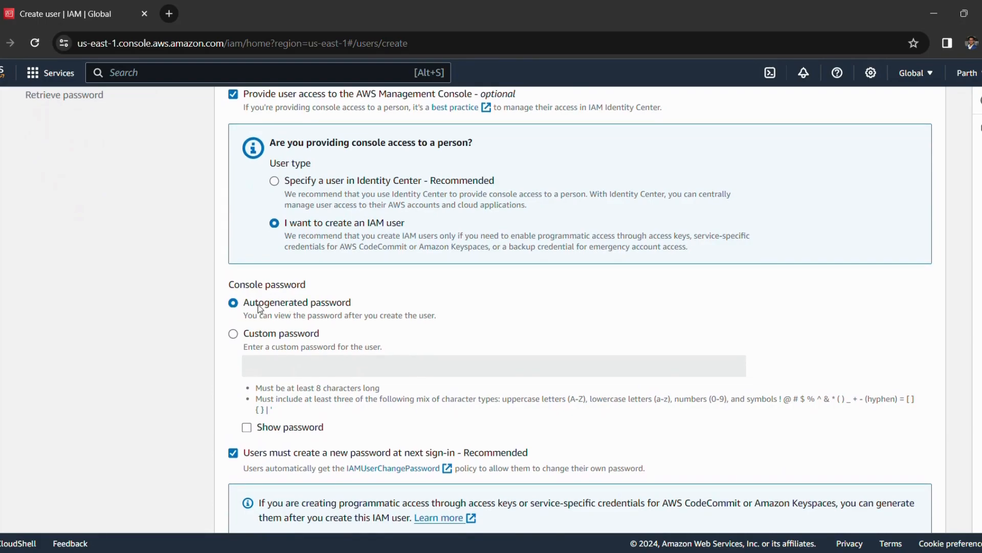
Step: Enter a custom console password and turn off the forced password change at next sign-in
click(233, 333)
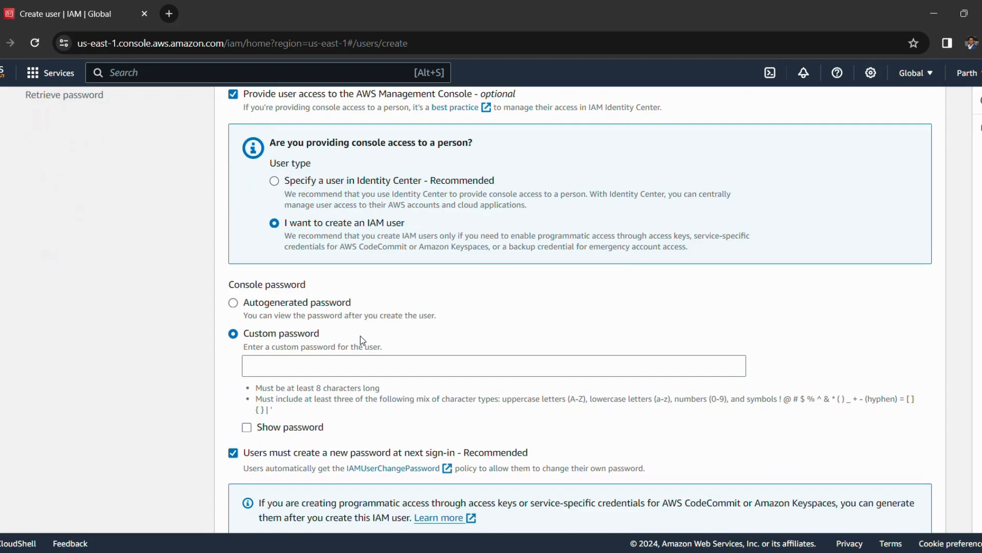
scroll(360, 336, down, 1)
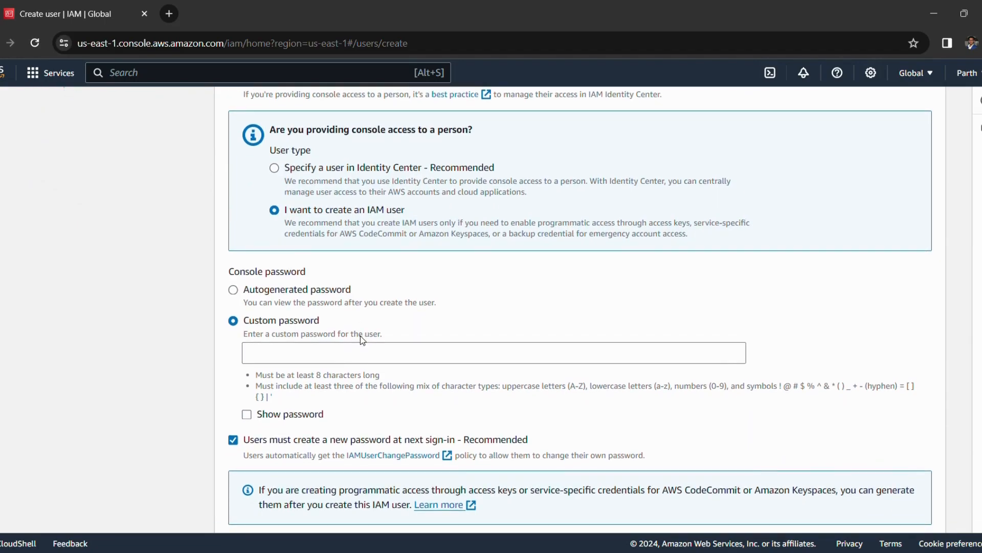
scroll(360, 336, down, 2)
click(326, 321)
text(••••)
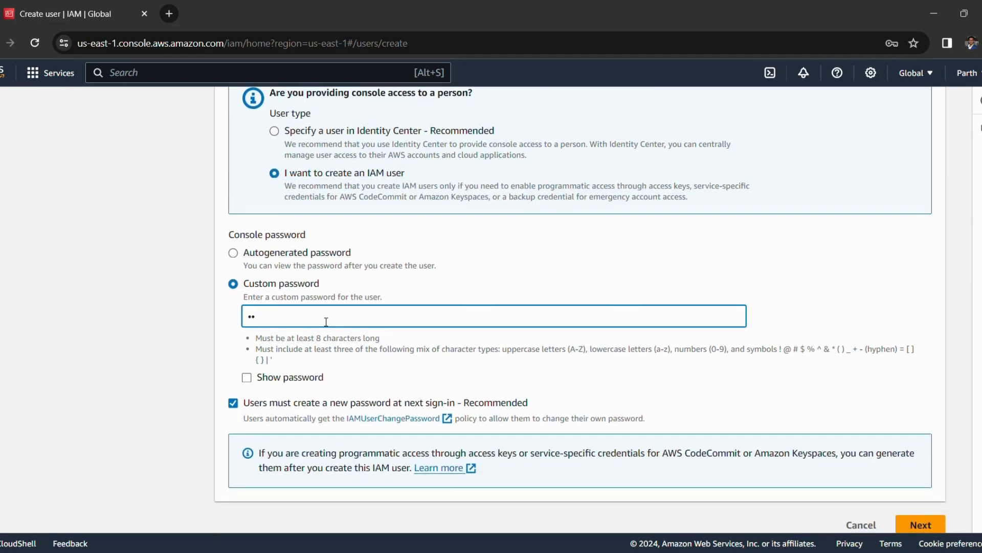
text(••••)
scroll(238, 356, down, 1)
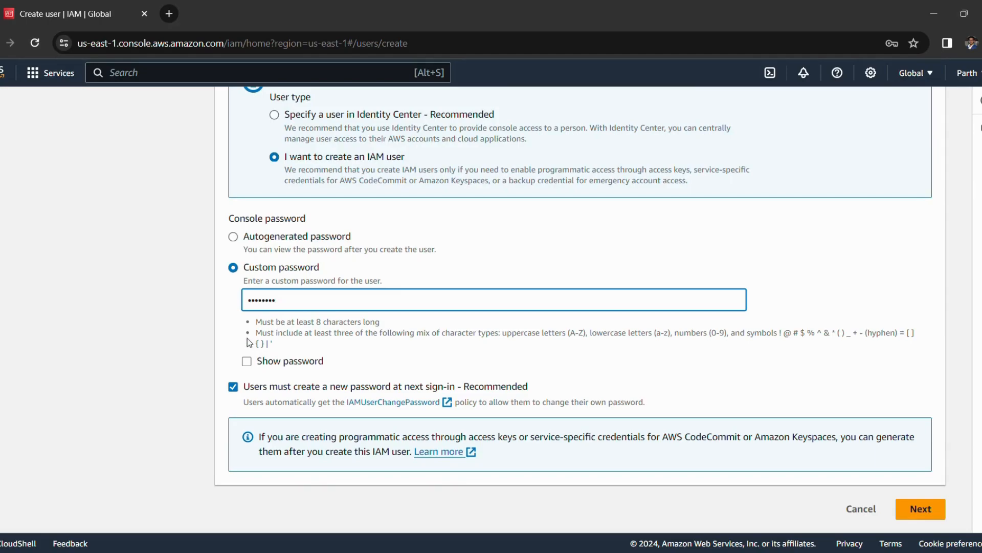
click(233, 388)
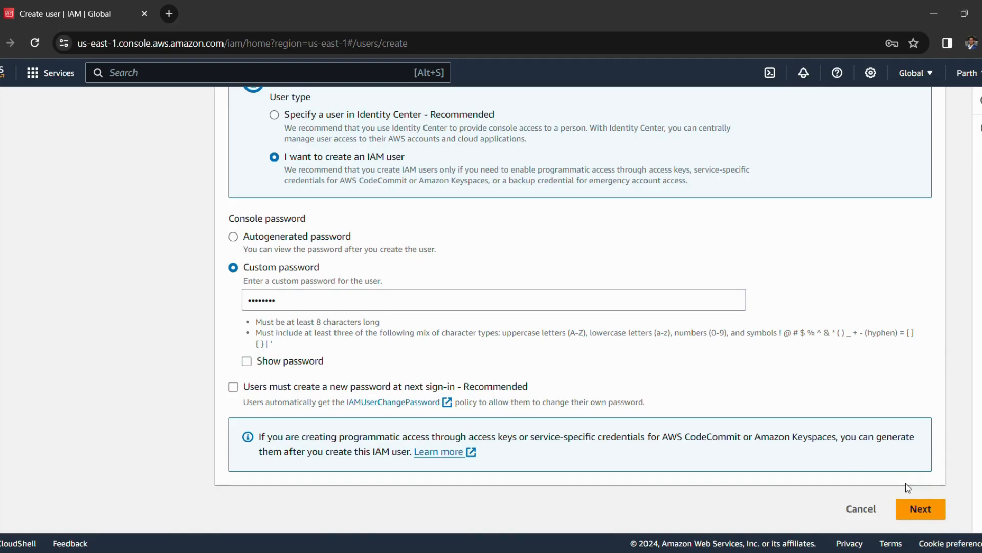
Step: Continue to the Set permissions step of the Create user wizard
click(913, 504)
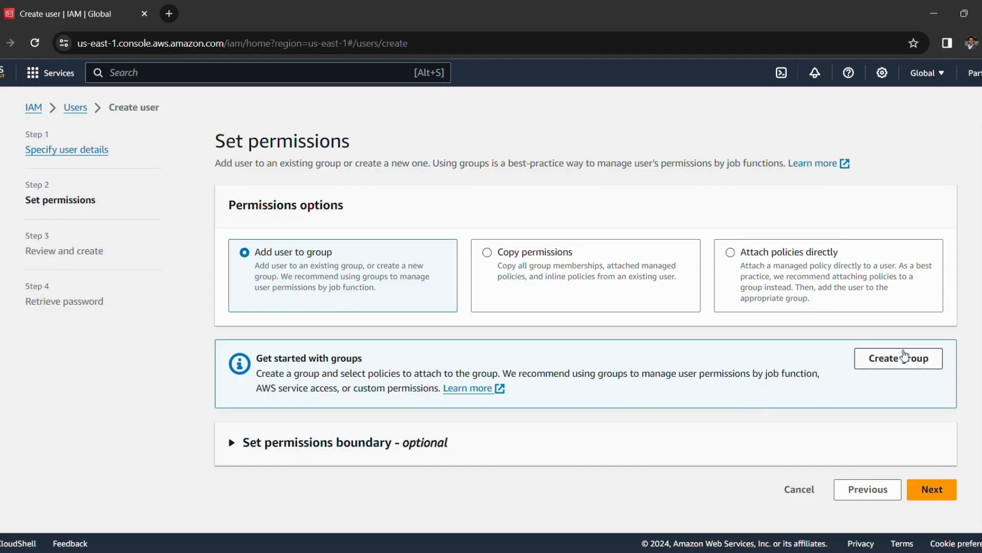
Step: Start a new user group named Administrators and select the AdministratorAccess policy for it
click(891, 362)
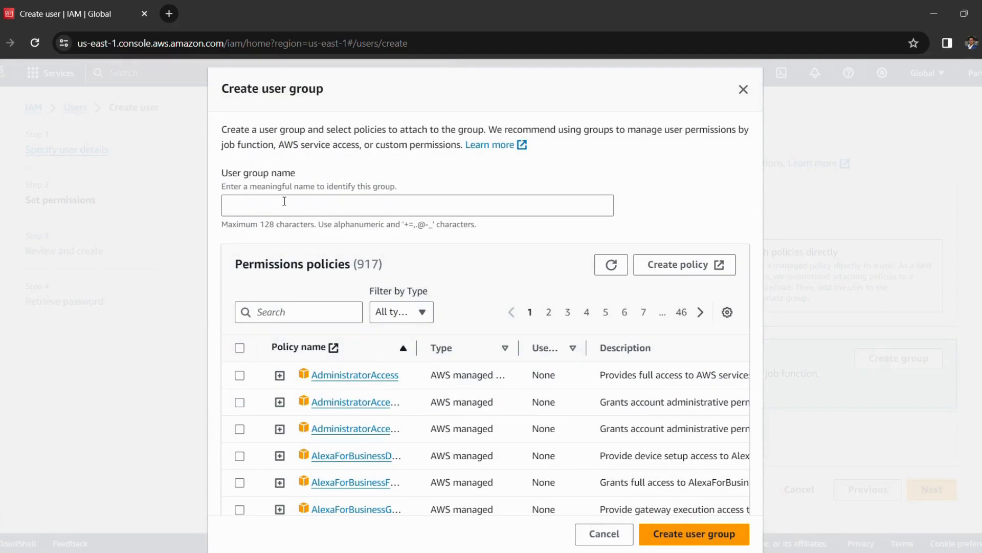
click(270, 209)
text(Adminis)
text(trators)
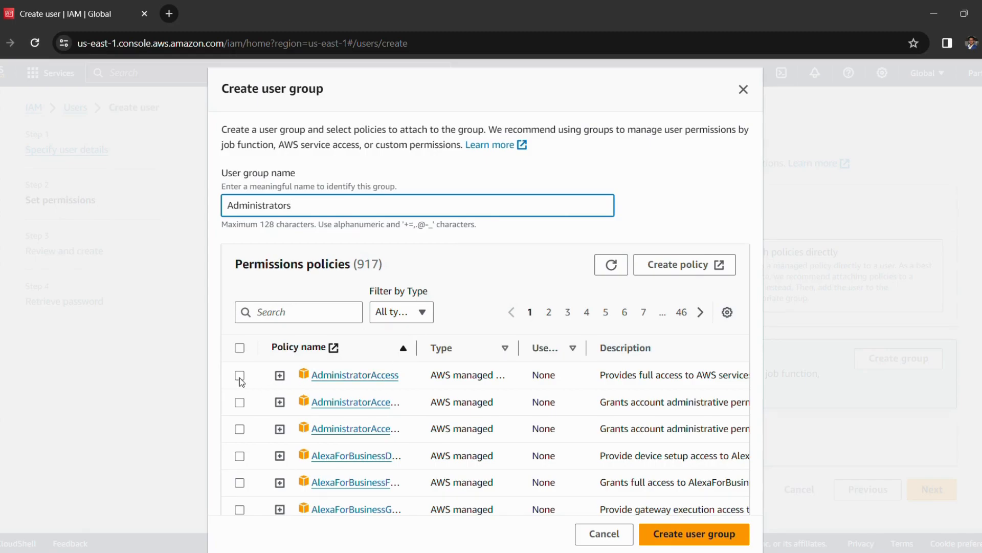
drag(416, 348, 482, 347)
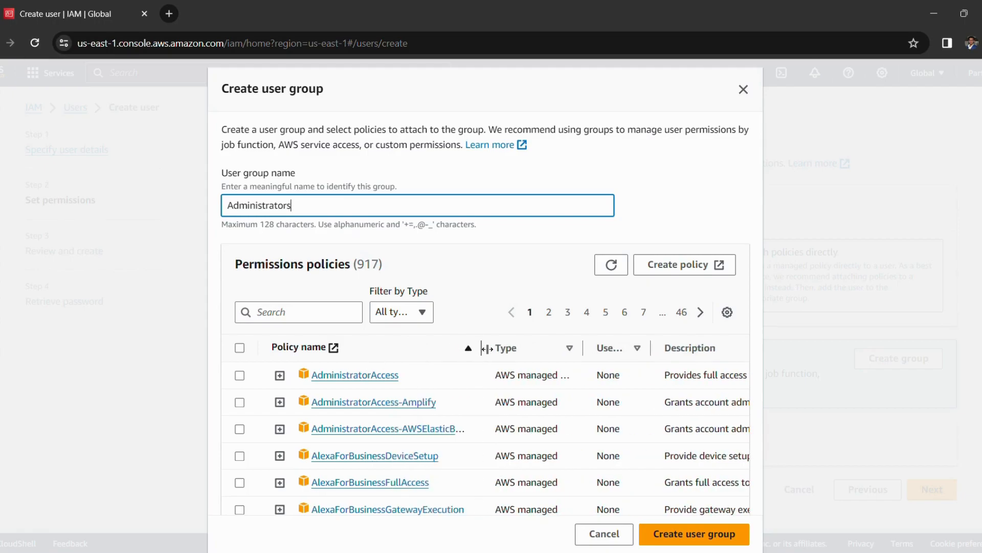
click(239, 376)
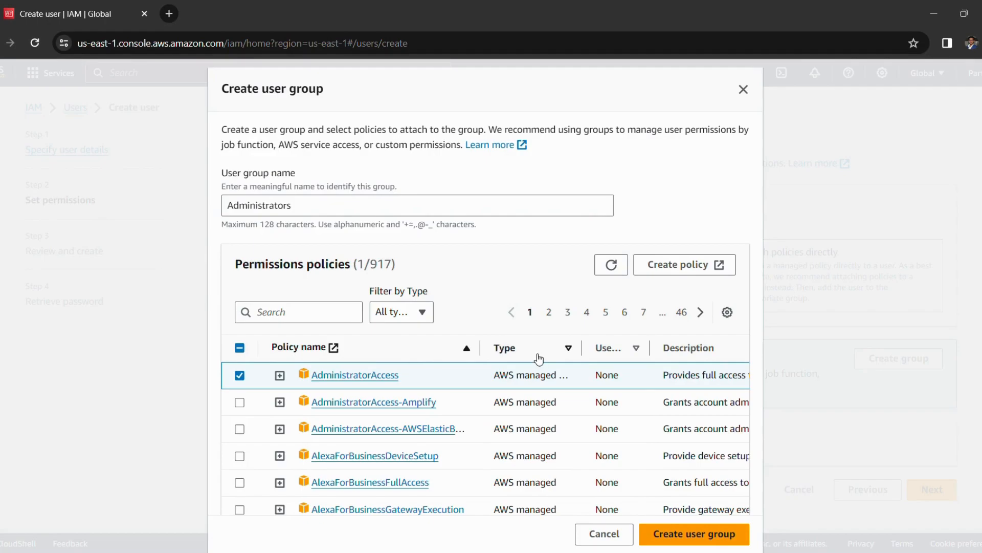
scroll(679, 372, right, 2)
scroll(680, 372, right, 3)
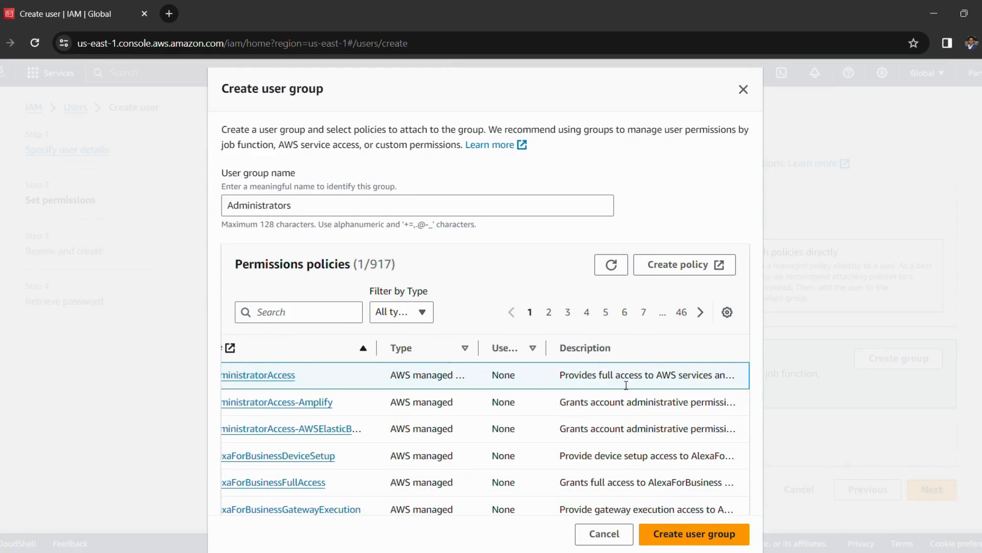
scroll(612, 380, left, 5)
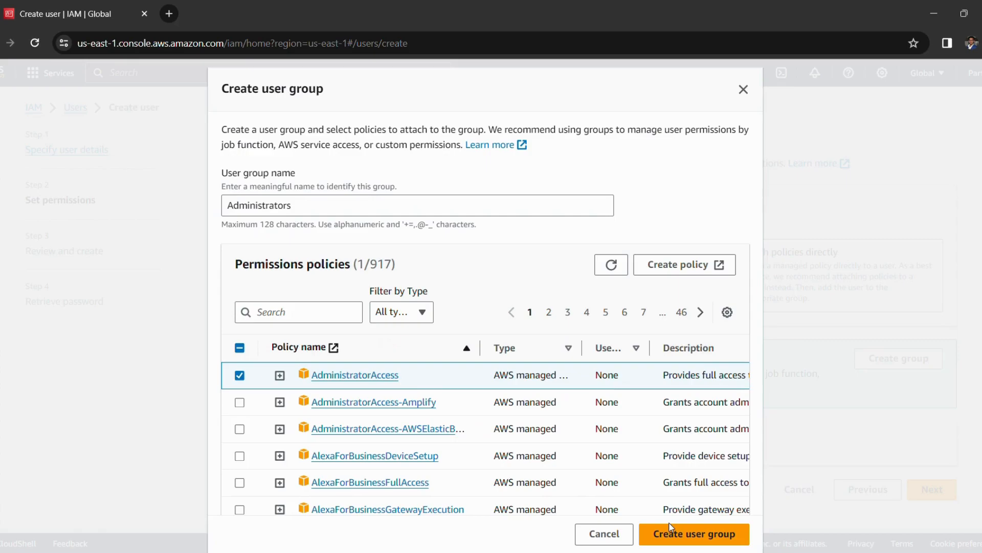
Step: Create the Administrators group and select it for admin-parth in the User groups table
click(686, 540)
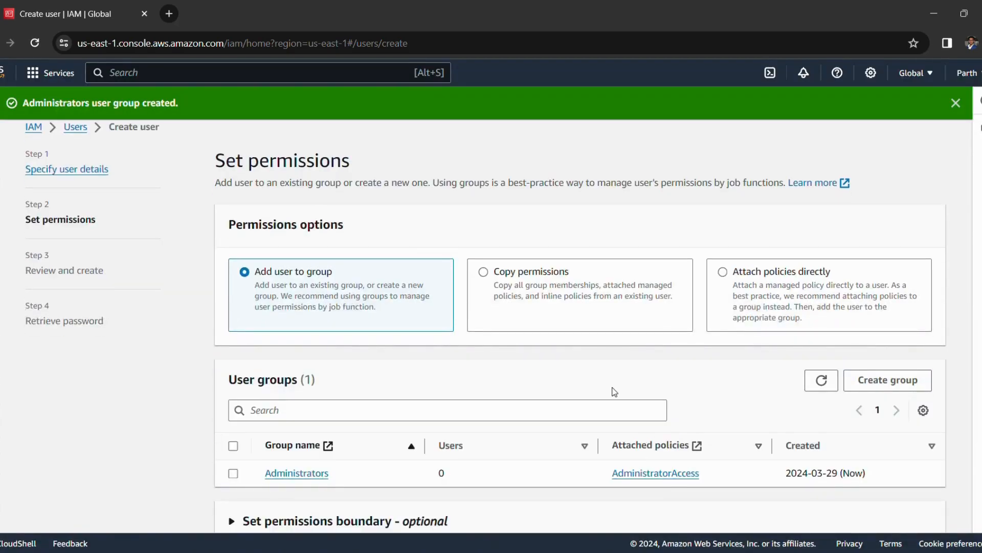
scroll(595, 367, down, 1)
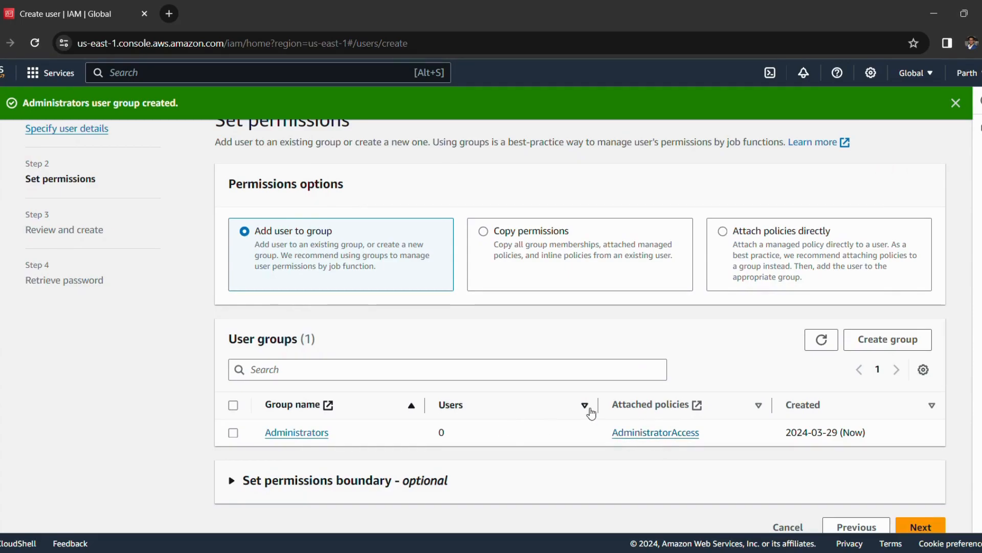
scroll(591, 412, down, 1)
scroll(590, 412, down, 1)
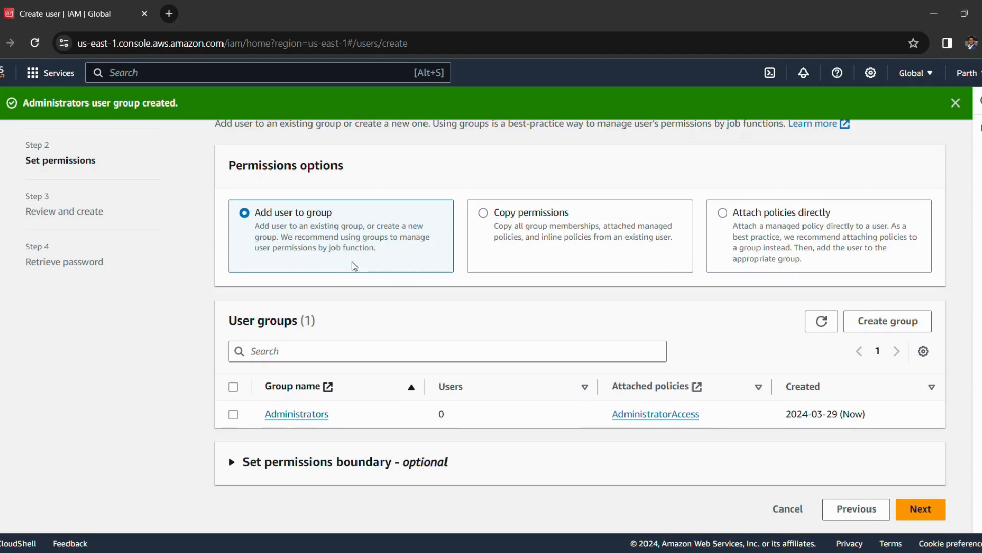
scroll(339, 301, up, 1)
scroll(340, 301, up, 1)
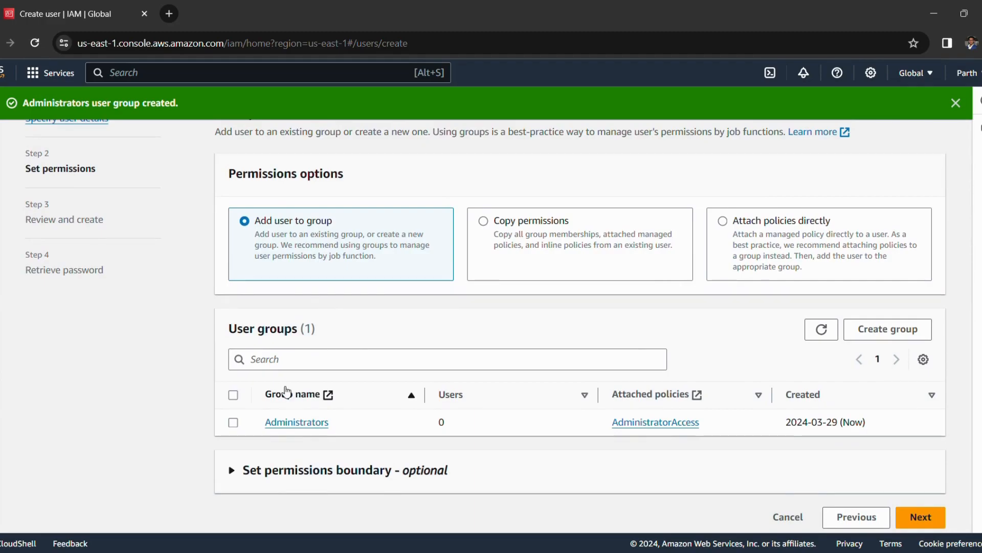
click(233, 423)
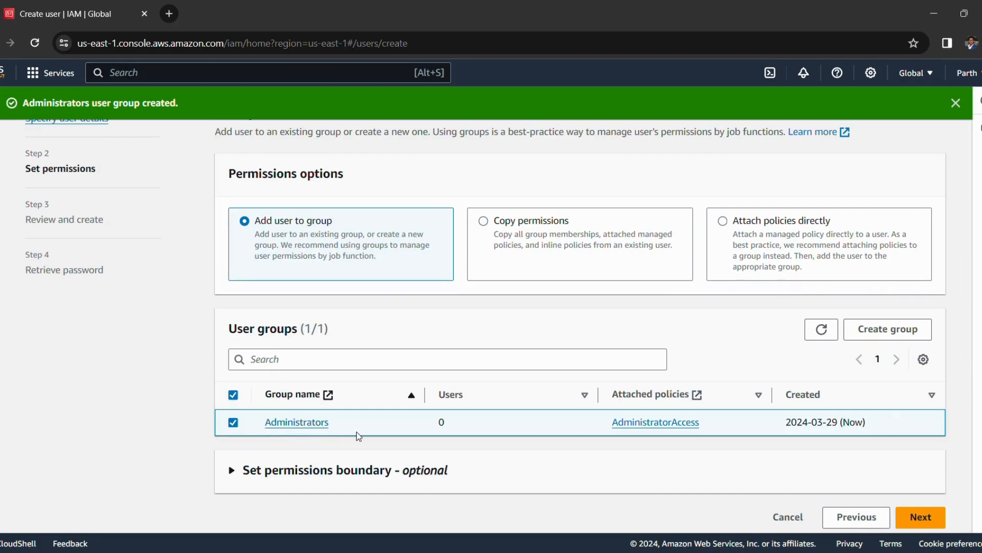
Step: Check admin-parth's details and Administrators membership on the review page, then create the user
click(919, 514)
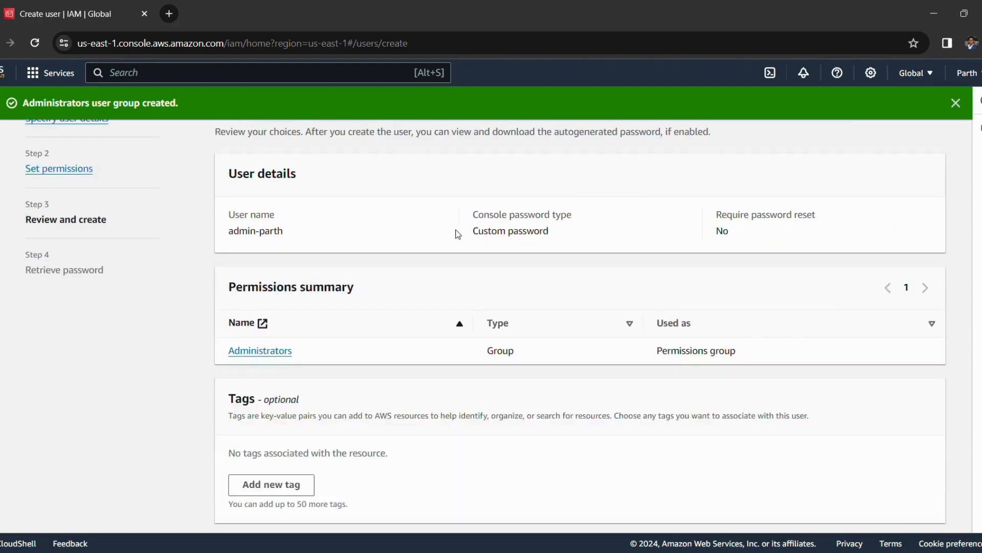
scroll(457, 233, up, 1)
scroll(457, 233, down, 1)
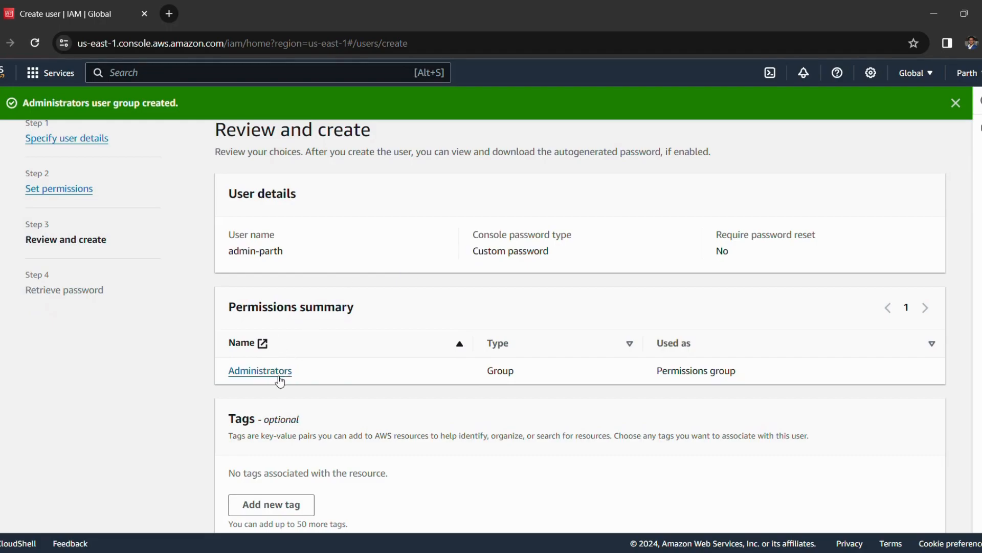
scroll(416, 343, down, 1)
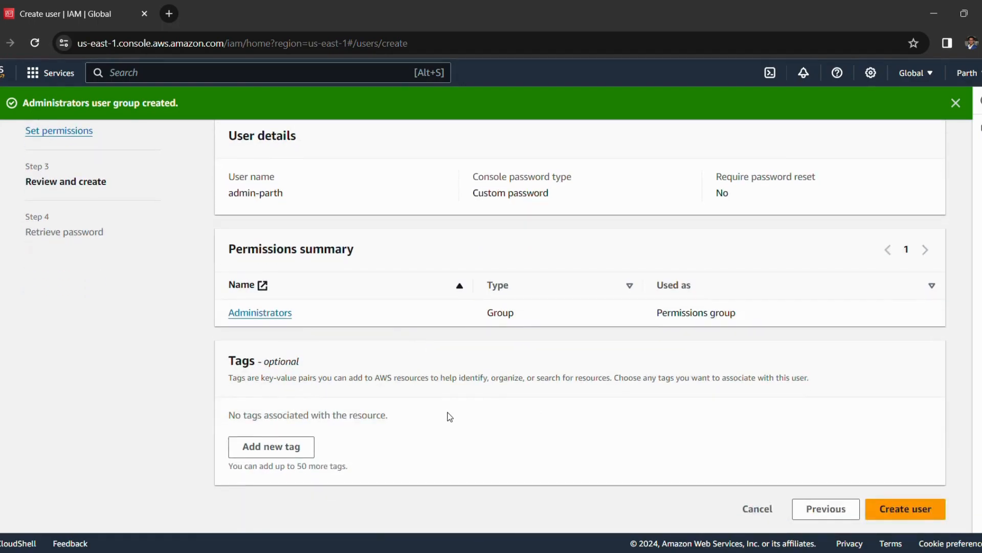
click(907, 512)
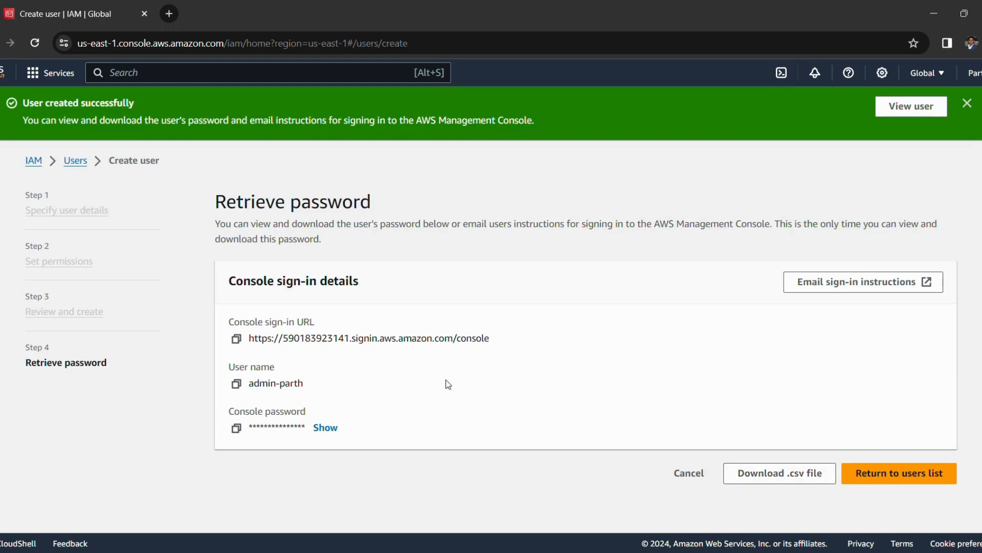
Step: Download admin-parth's sign-in credentials as a .csv file
click(793, 481)
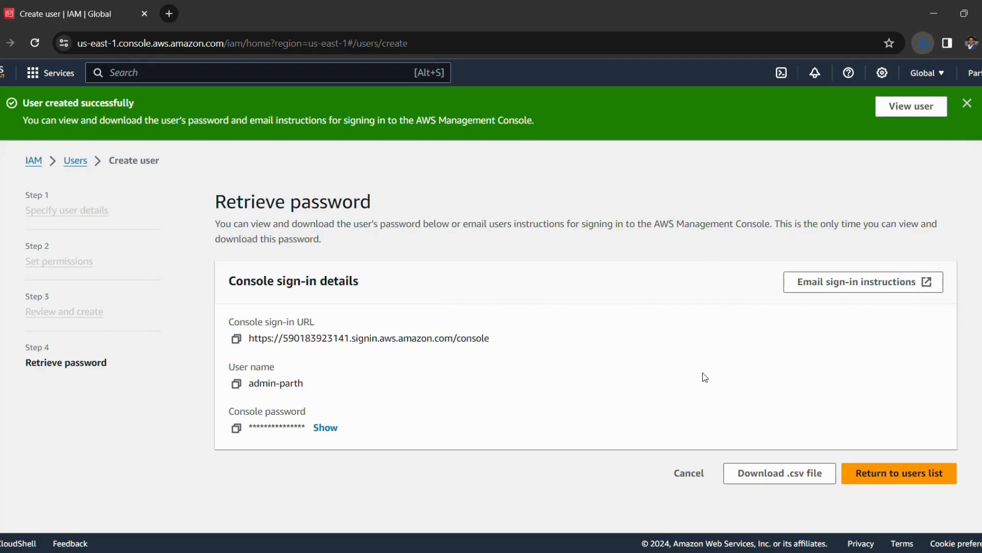
Step: Load the copied console sign-in URL in a new browser tab, then return to the IAM tab
drag(491, 338, 249, 340)
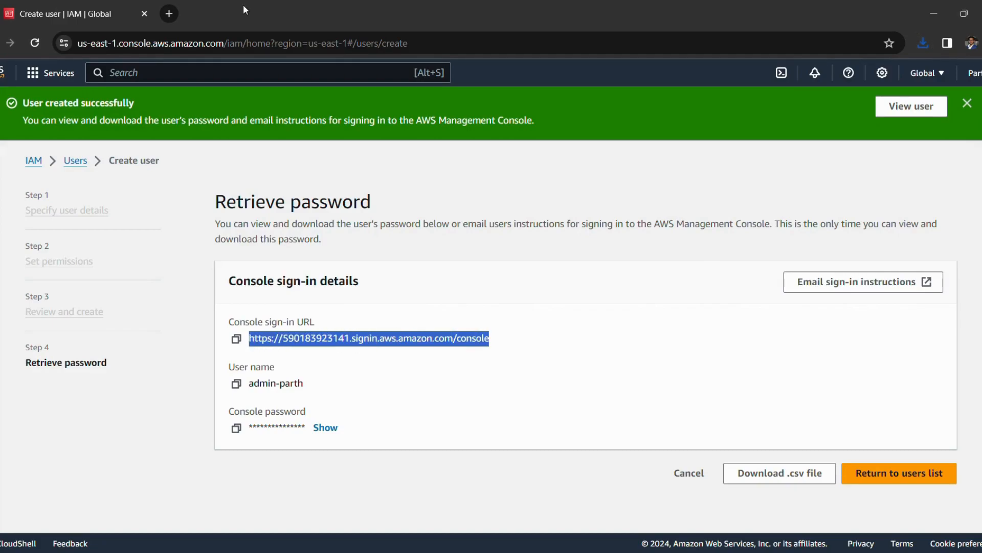
click(173, 10)
key(ctrl+v)
key(Return)
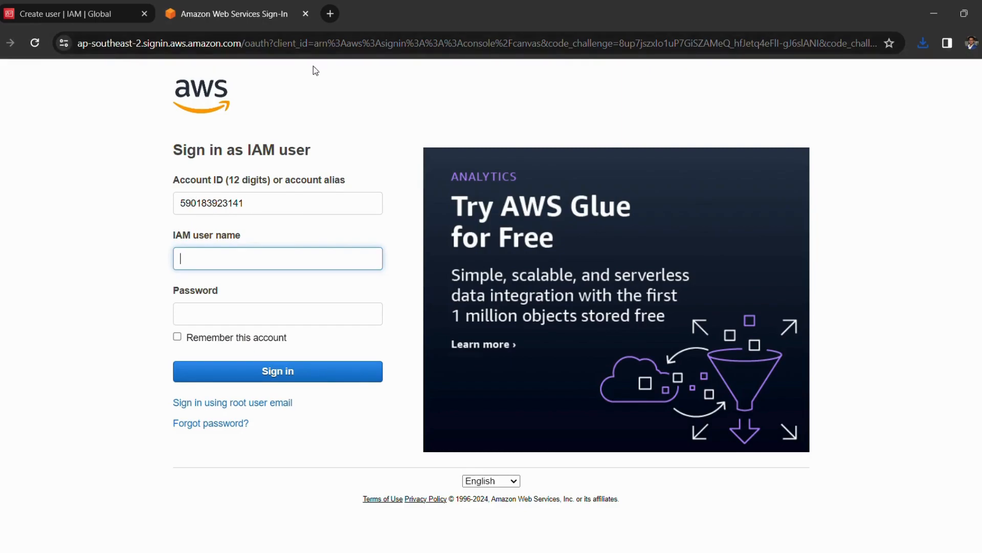
click(110, 17)
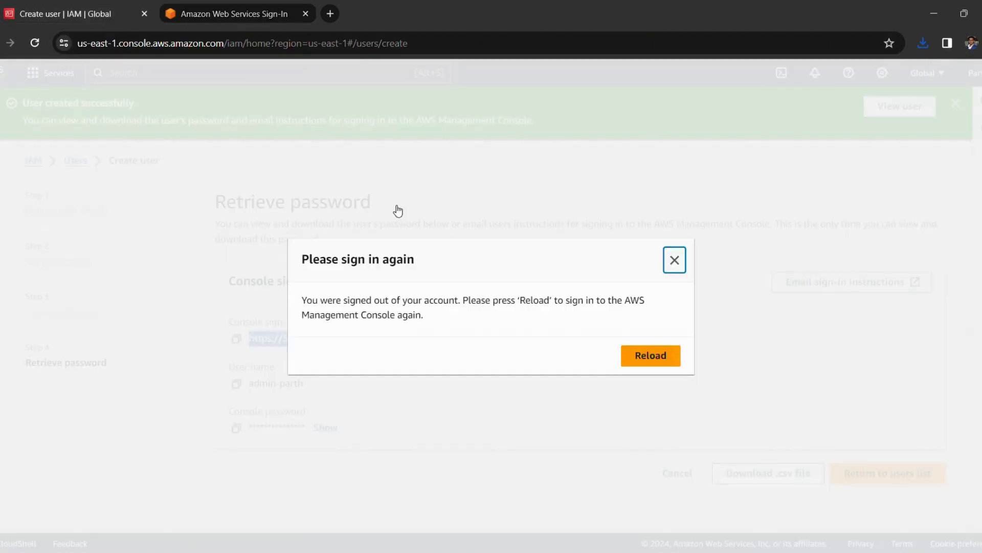
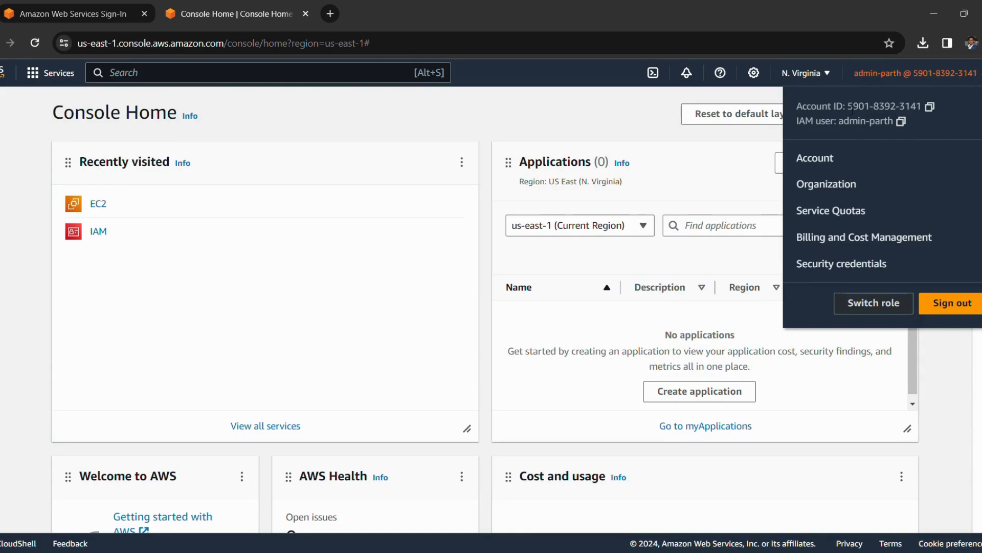
Step: Close the account menu and open IAM from Recently visited on Console Home
drag(852, 109, 919, 109)
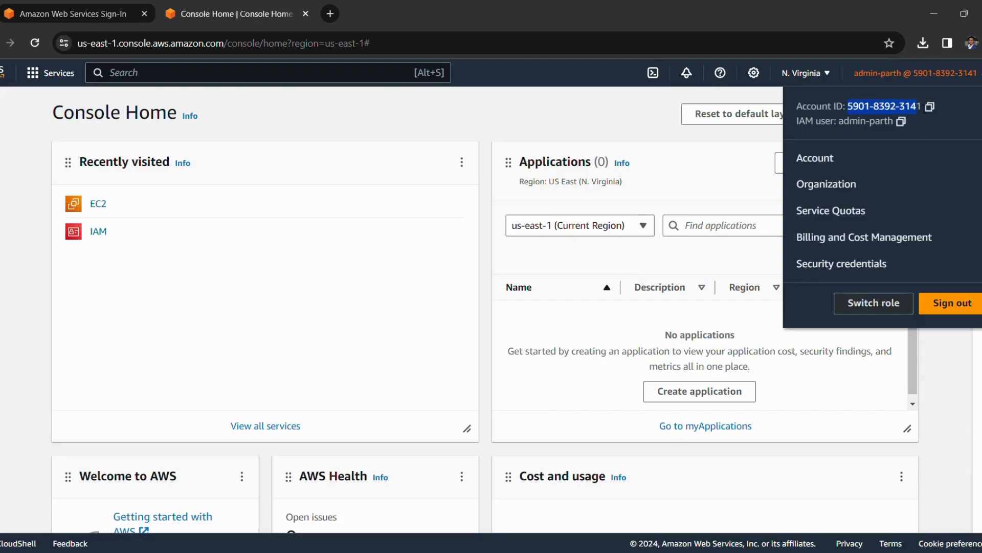
click(921, 126)
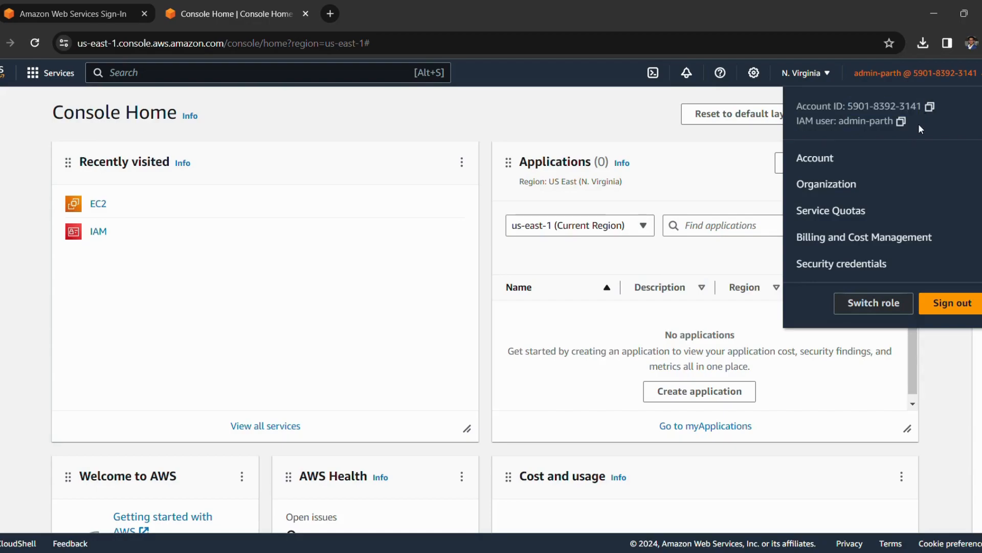
click(578, 104)
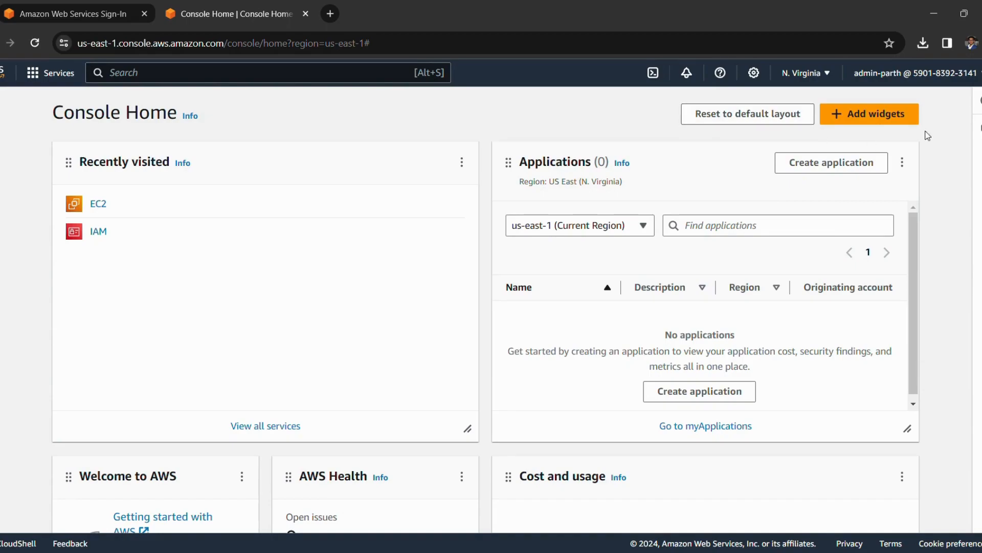
click(99, 233)
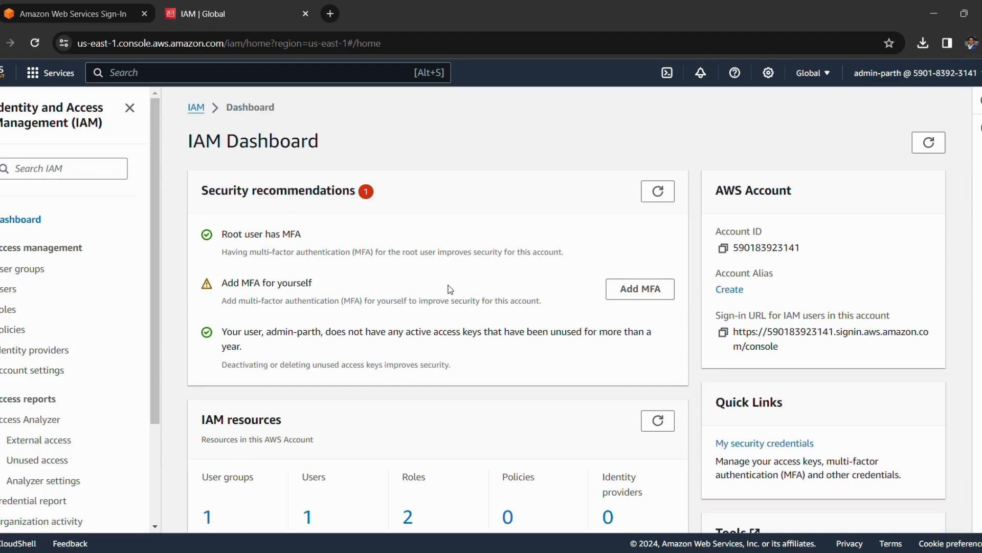
Step: Open the Assign MFA device page from the dashboard's Add MFA prompt and look it over
click(639, 290)
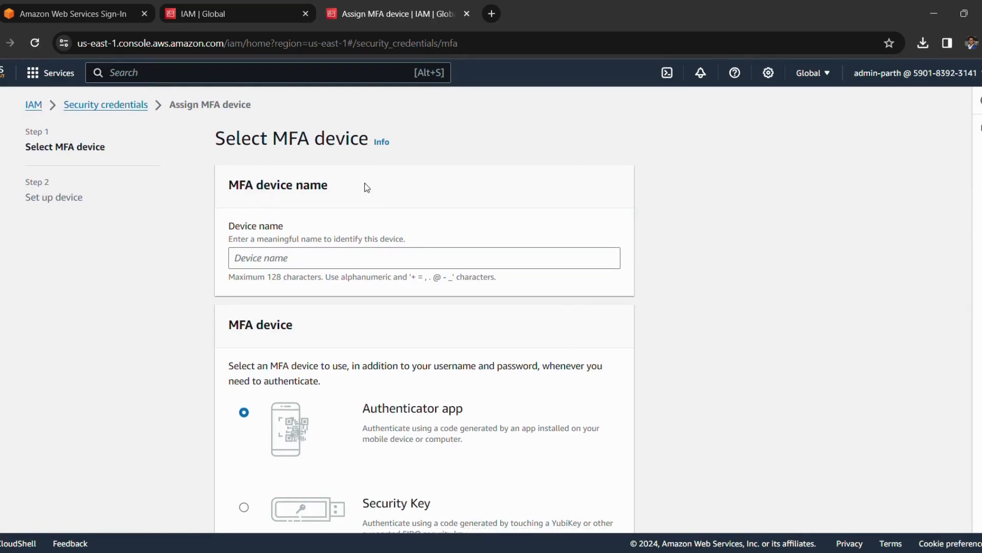
scroll(428, 205, down, 1)
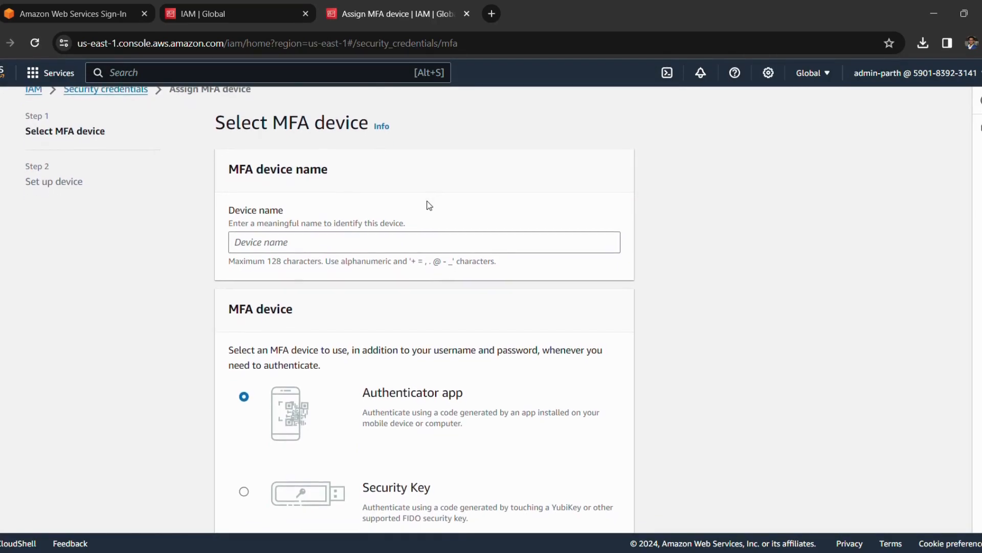
scroll(429, 204, up, 1)
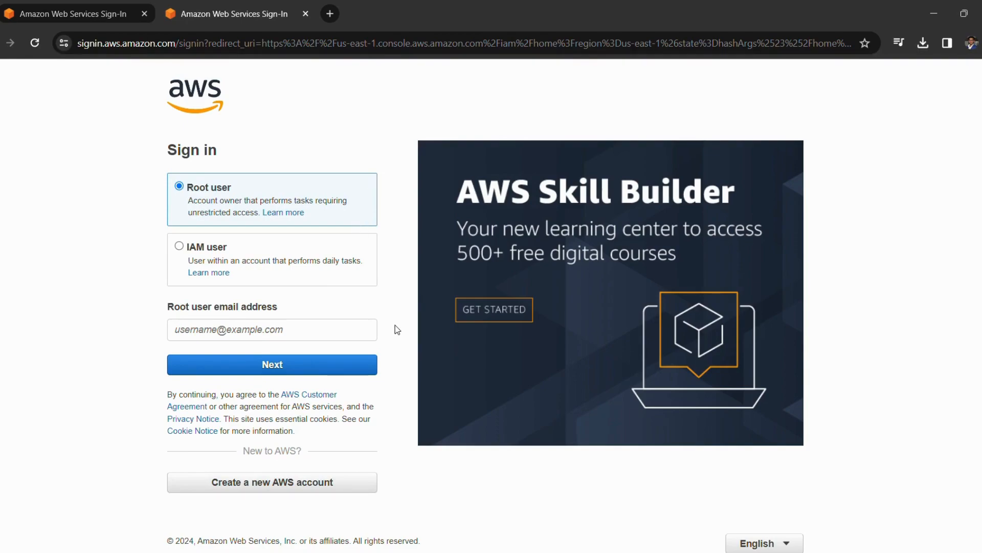
Step: Choose IAM user sign-in on the sign-in page, then open a new blank browser tab
click(206, 248)
click(224, 328)
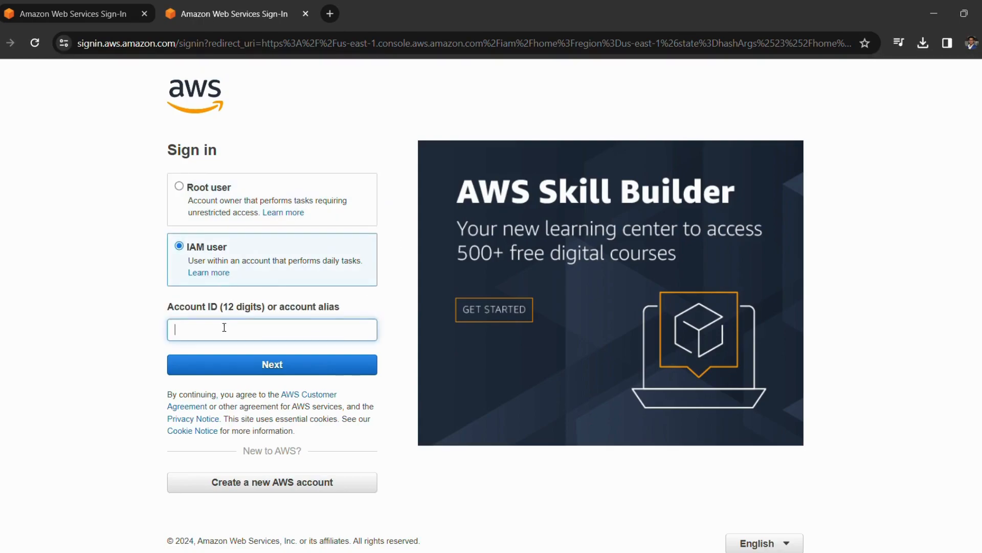
click(134, 320)
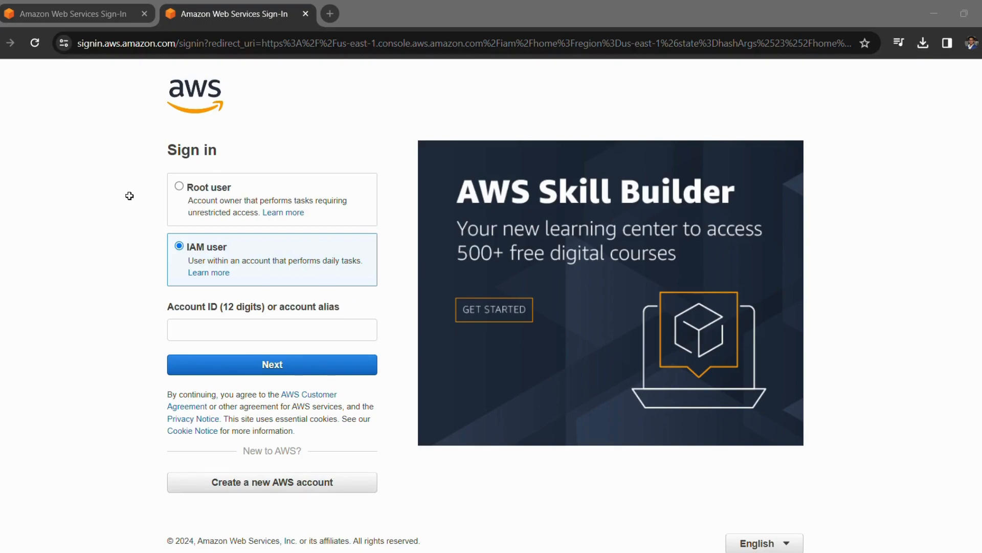
click(90, 190)
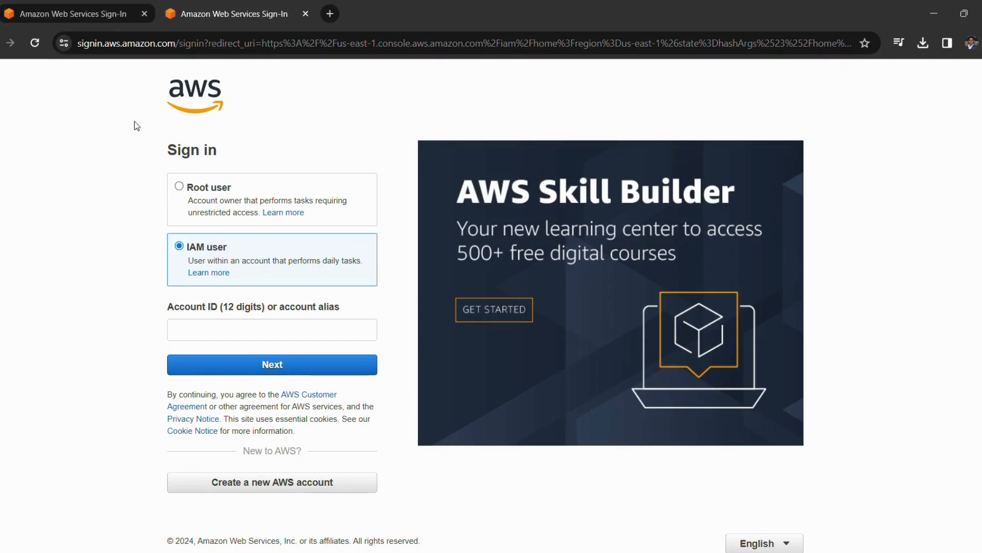
click(330, 14)
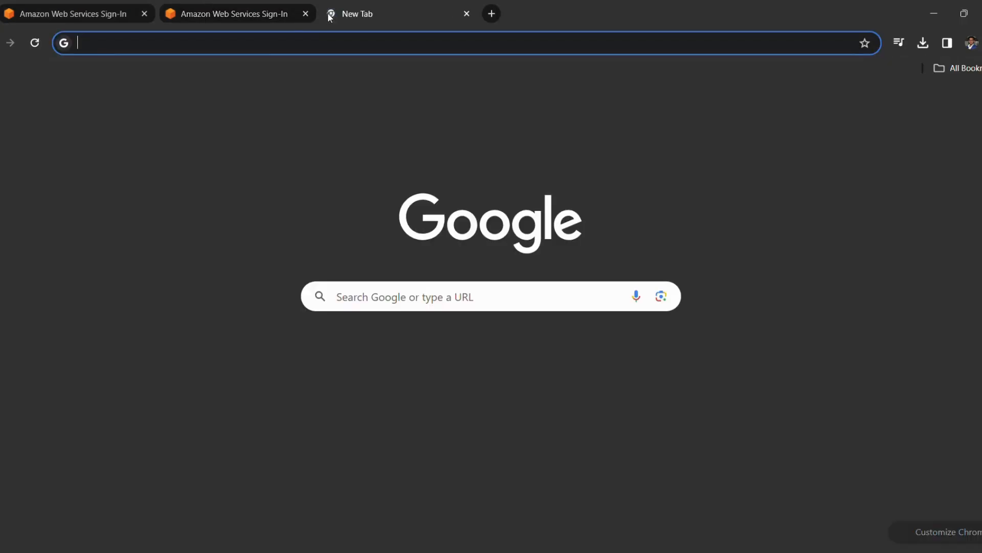
Step: Load the account's IAM sign-in URL in the new tab, then return to the second sign-in tab
text(https://590183923141.signin.aws.amazon.com/console)
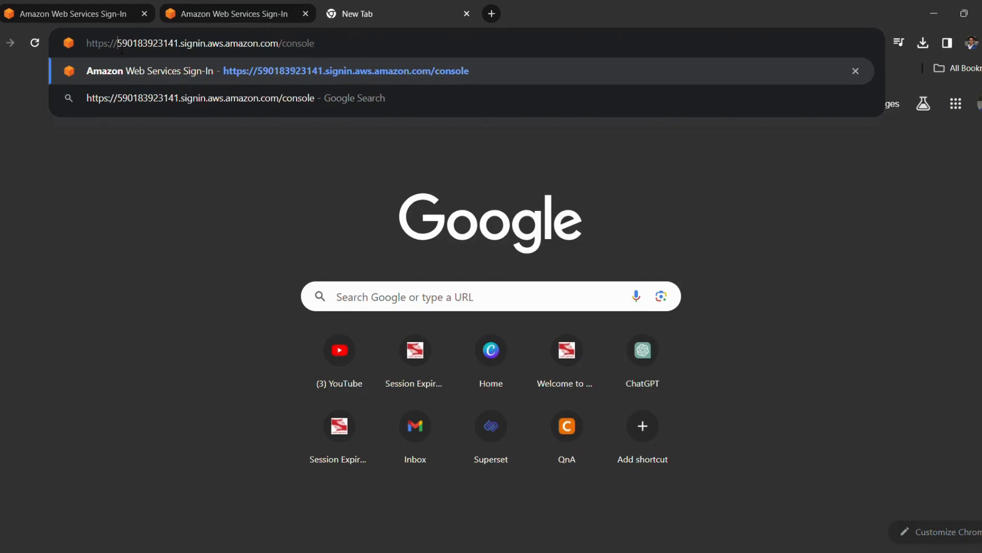
drag(118, 43, 179, 43)
key(ctrl+c)
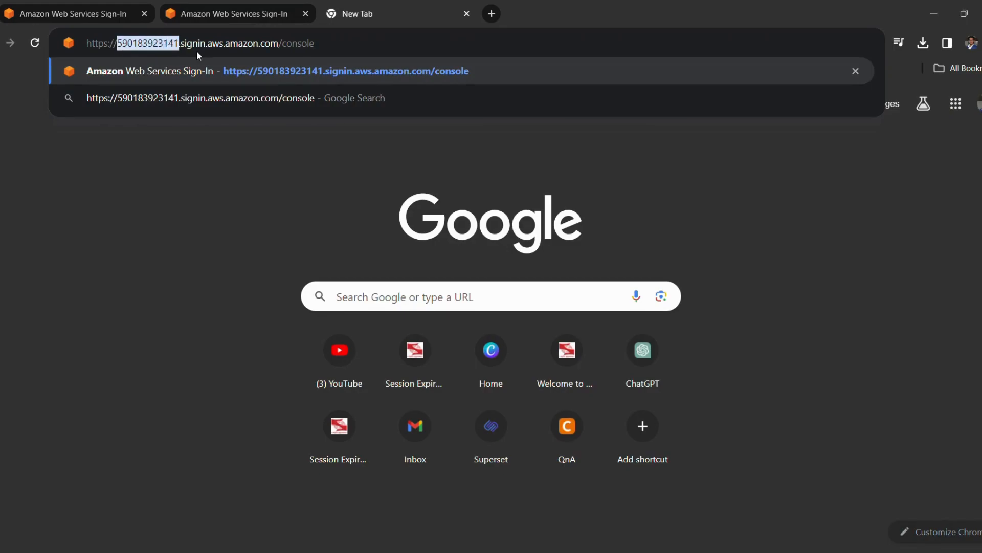
click(350, 45)
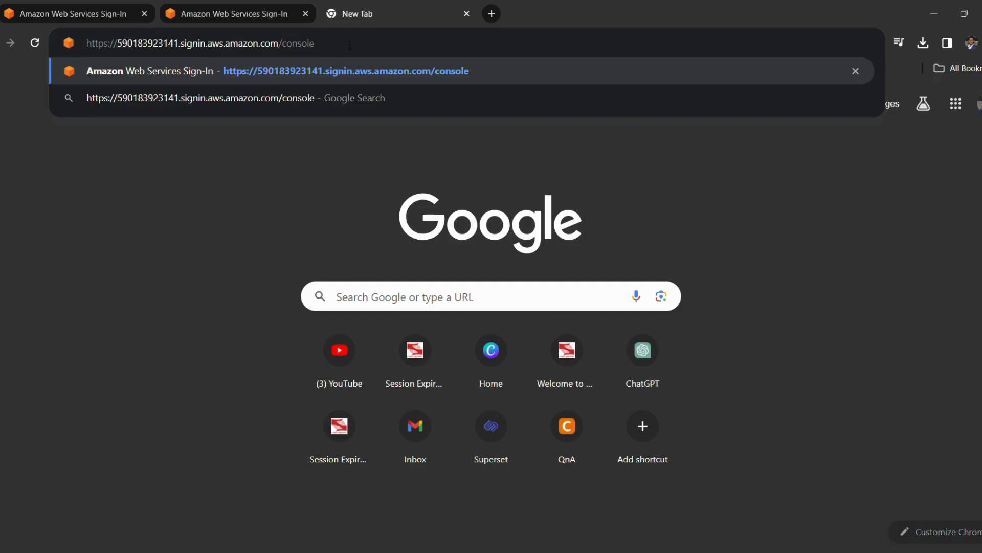
key(Return)
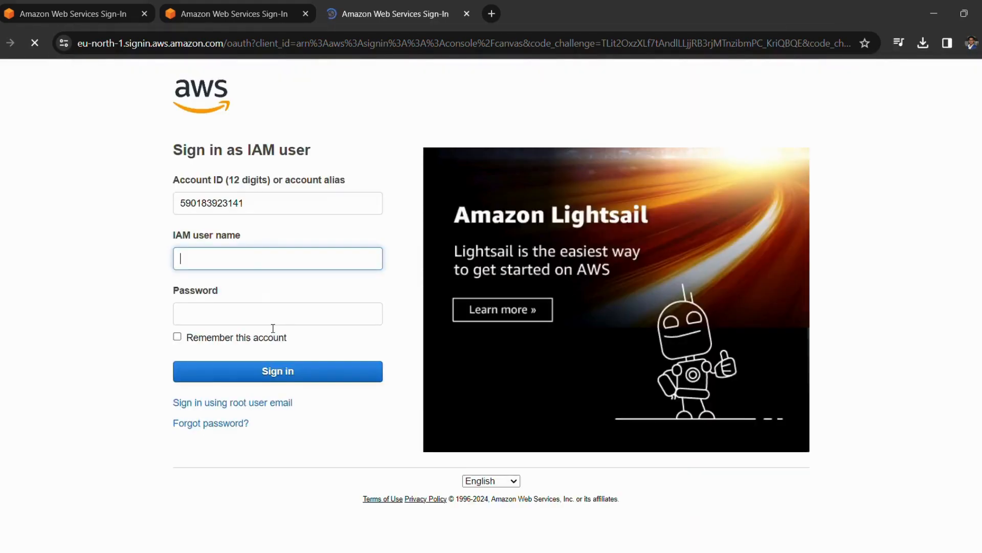
click(252, 14)
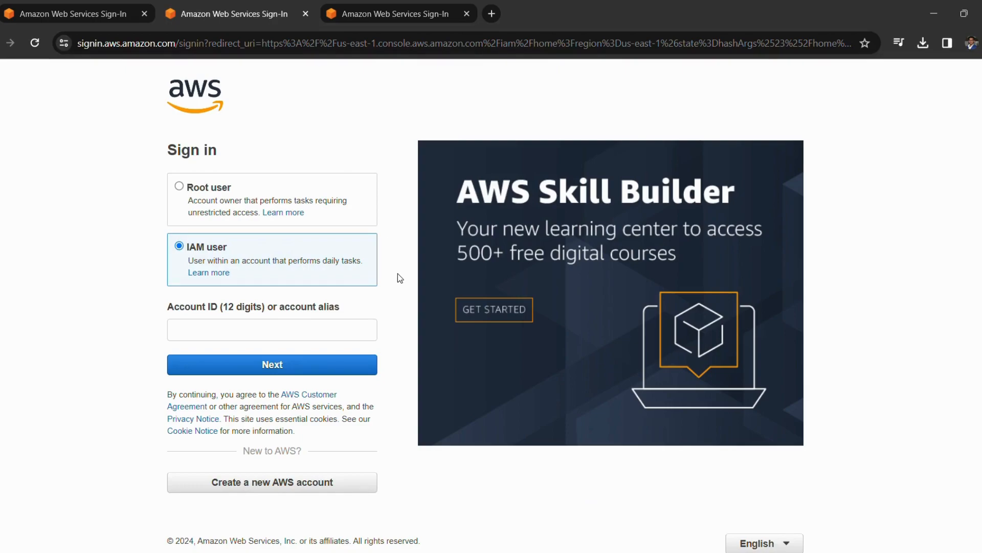
Step: Enter the 12-digit account ID on the IAM user sign-in form and continue
click(264, 337)
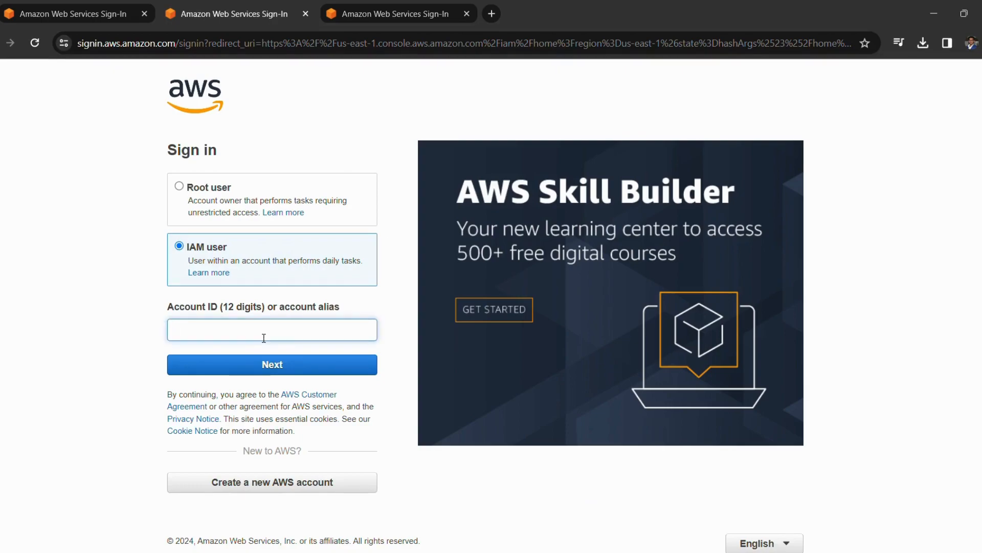
key(ctrl+v)
click(245, 364)
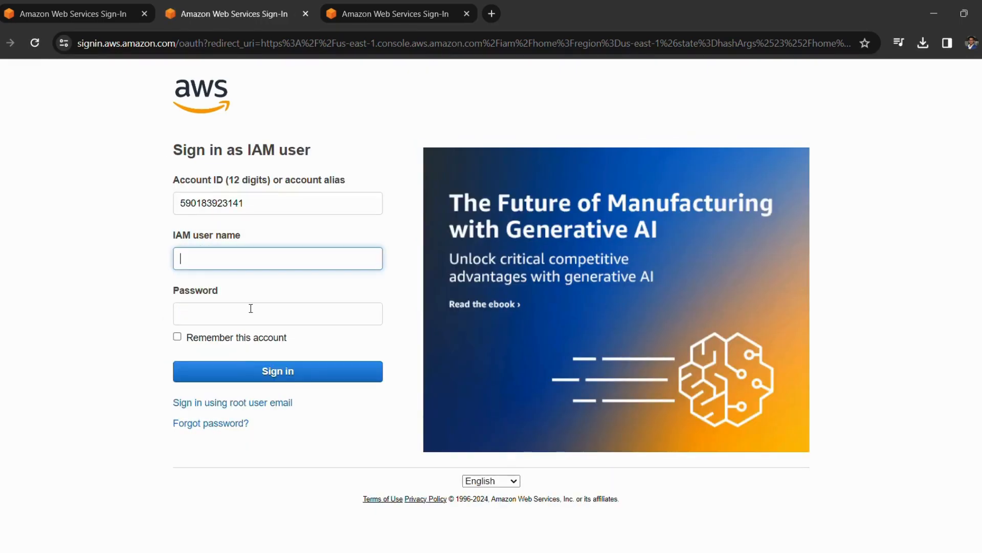
Step: Sign in as IAM user admin-parth with the suggested user name and its password
text(ad)
click(276, 297)
click(264, 313)
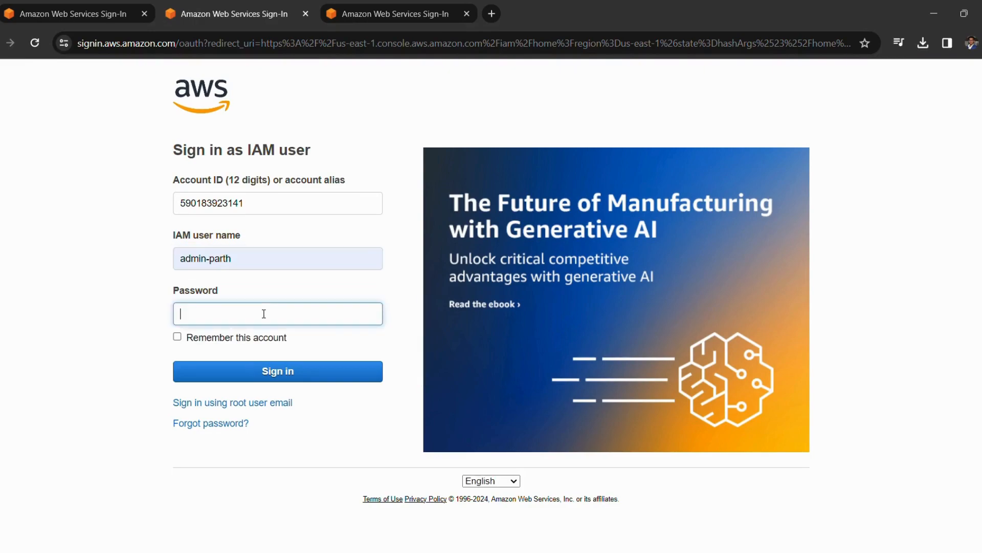
text(••••••••)
click(259, 370)
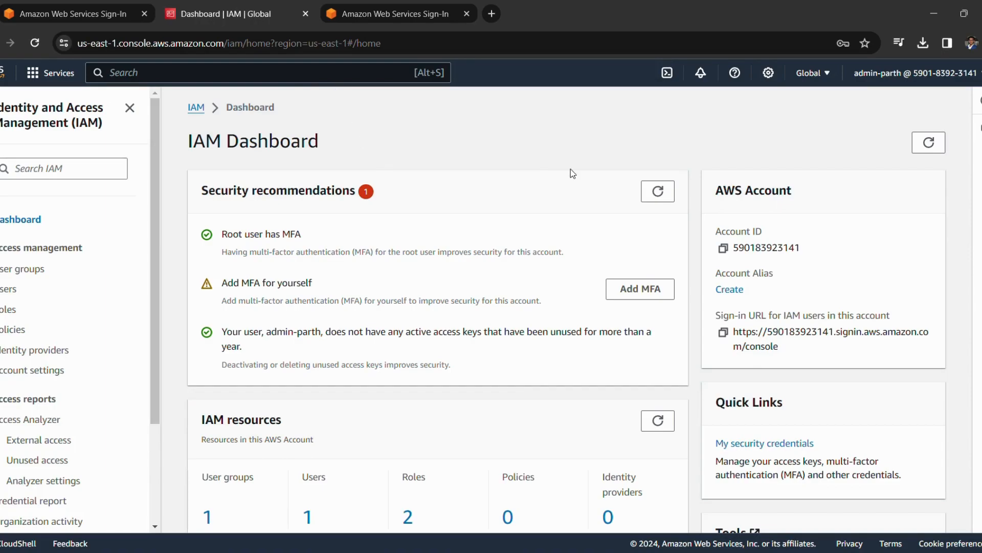
Step: Create the account alias 'admin-parth' from the IAM Dashboard's Account Alias section
click(741, 293)
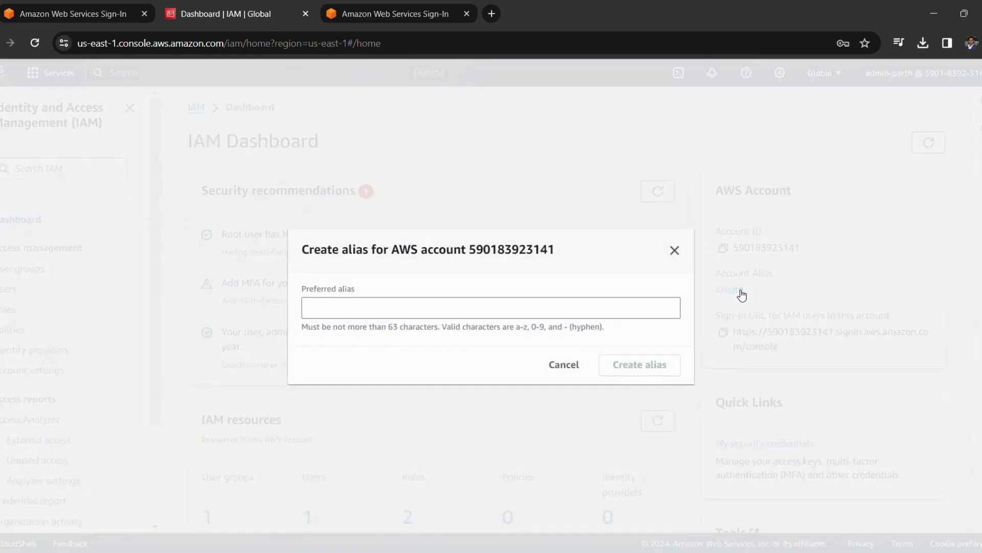
click(511, 318)
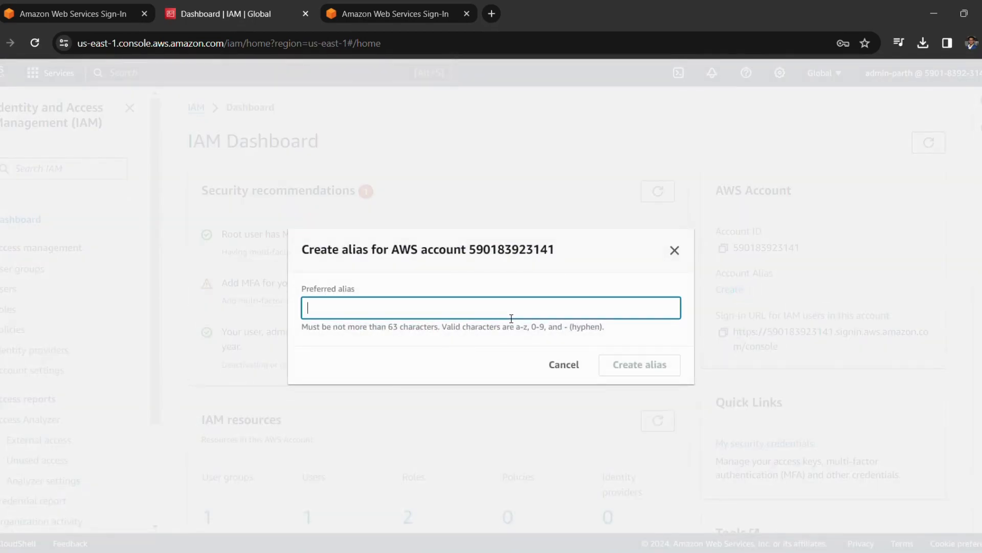
text(admin)
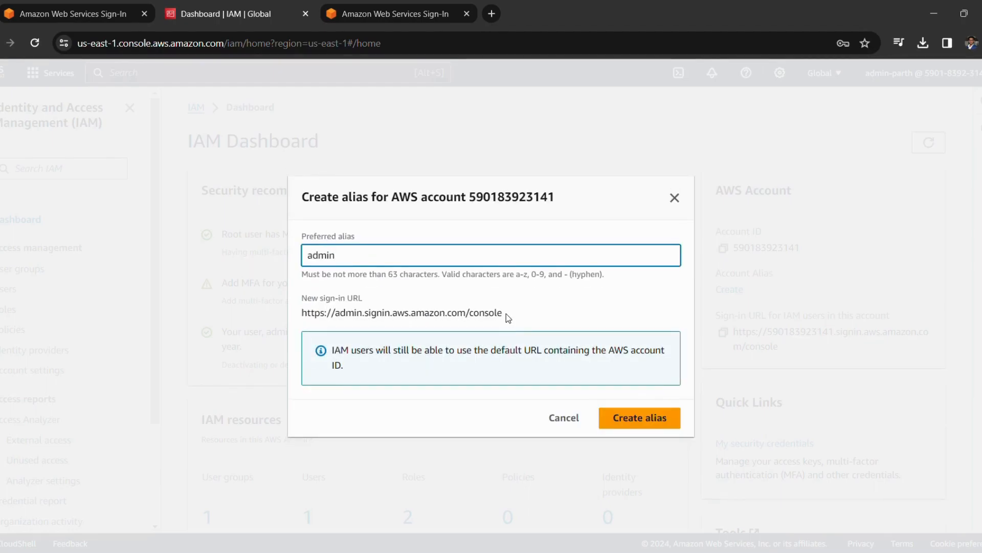
text(-parth)
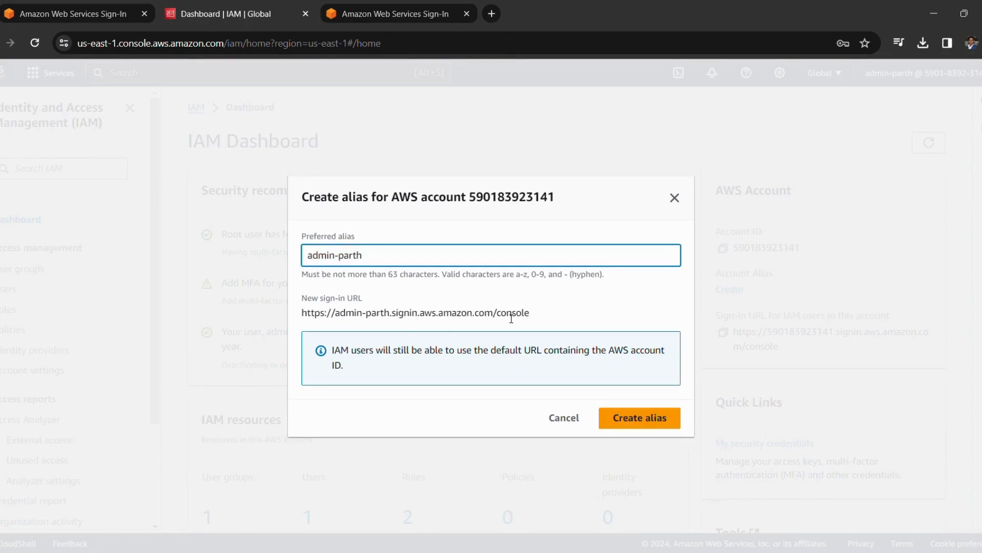
click(578, 308)
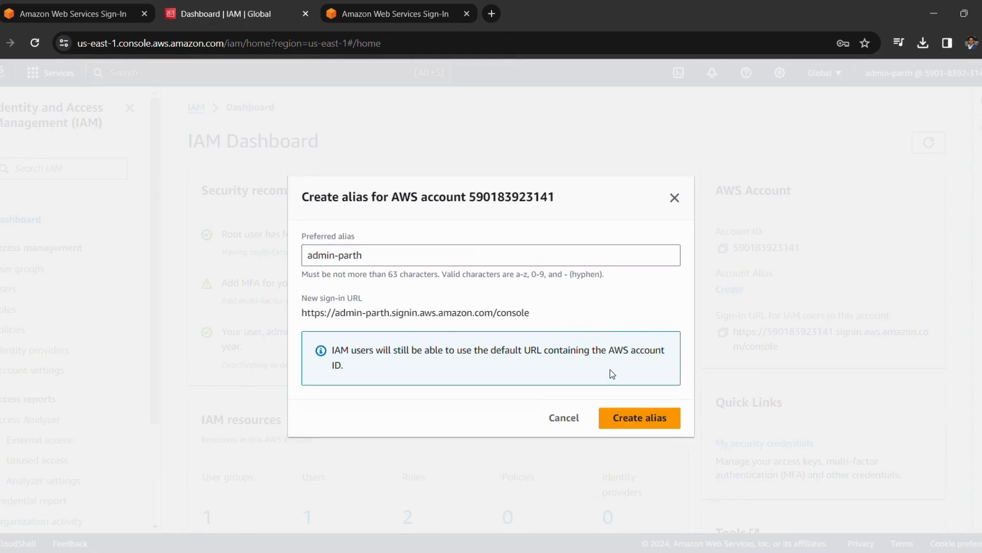
click(641, 418)
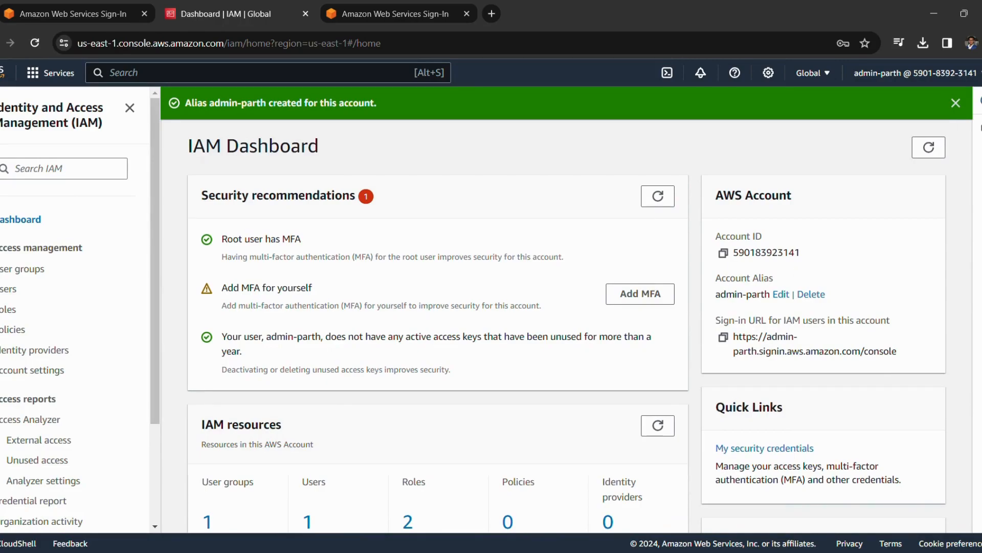
click(916, 72)
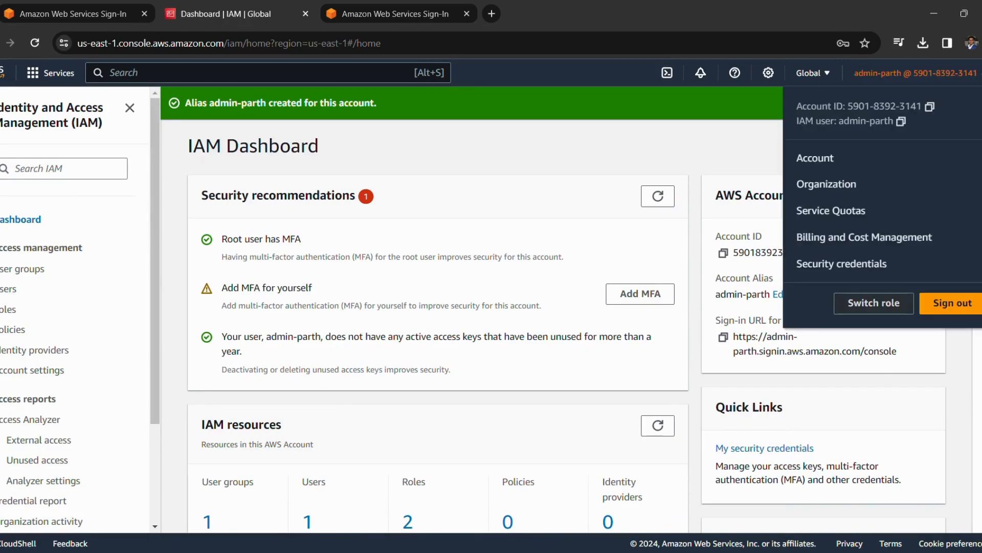
Step: Sign out of the console and return to the sign-in page
click(947, 304)
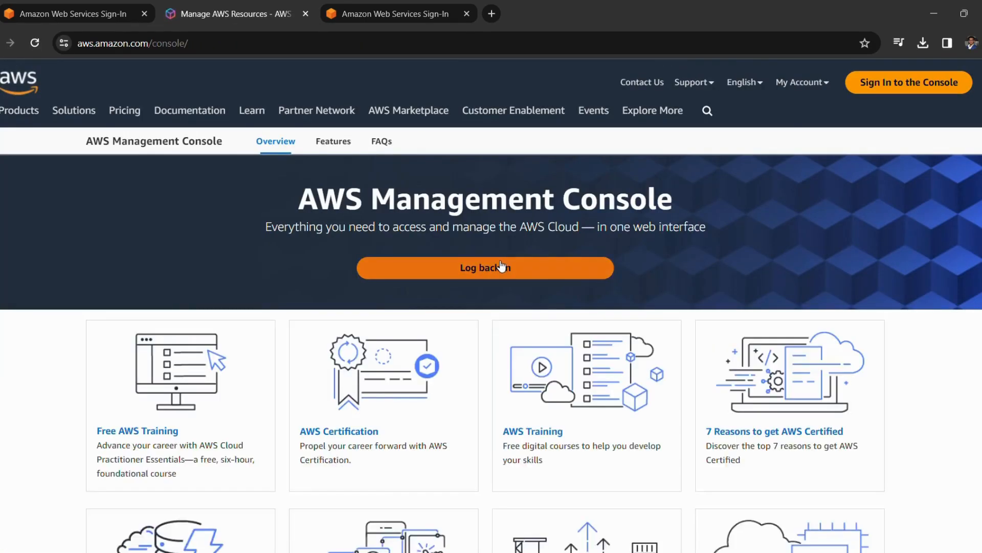
click(501, 266)
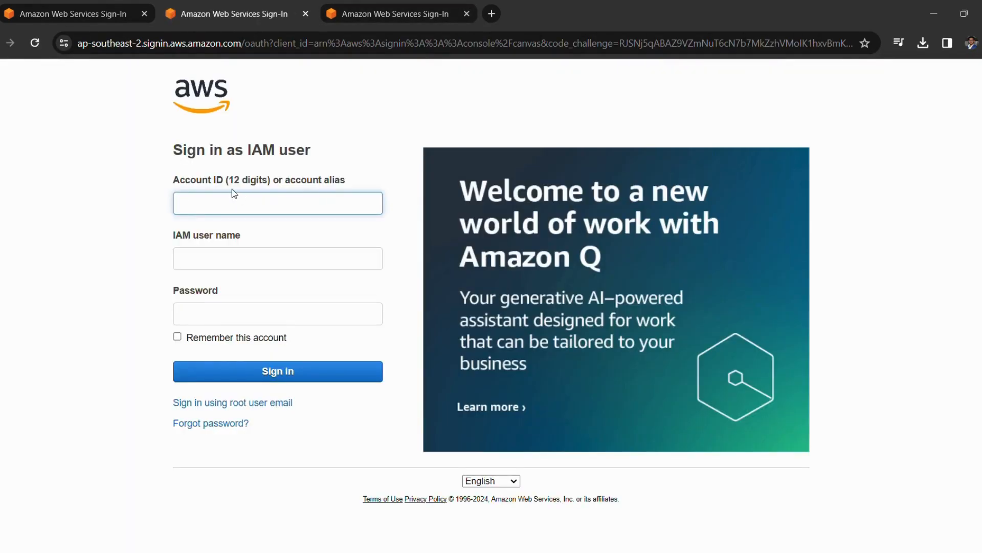
click(217, 407)
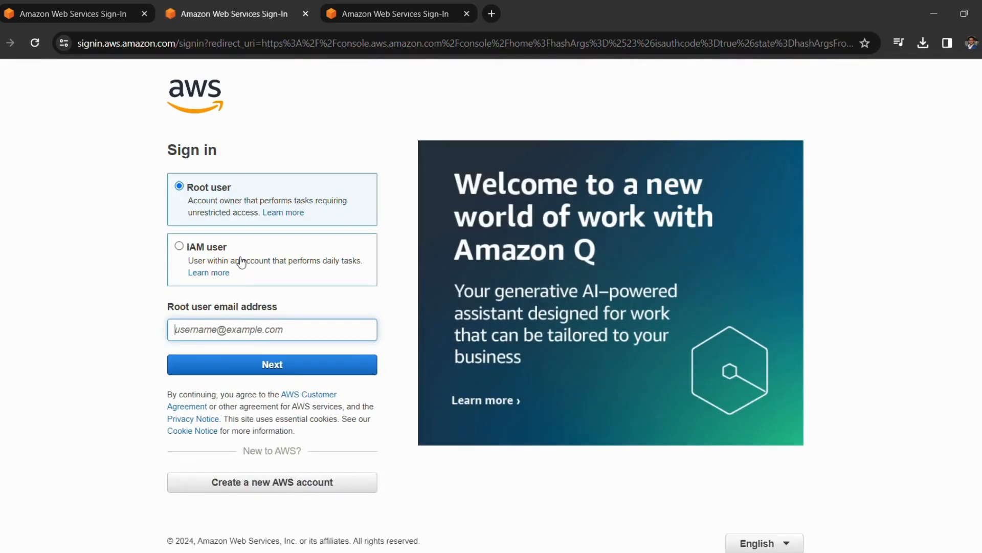
Step: Sign in as IAM user admin-parth using account alias admin-parth and the password
click(201, 249)
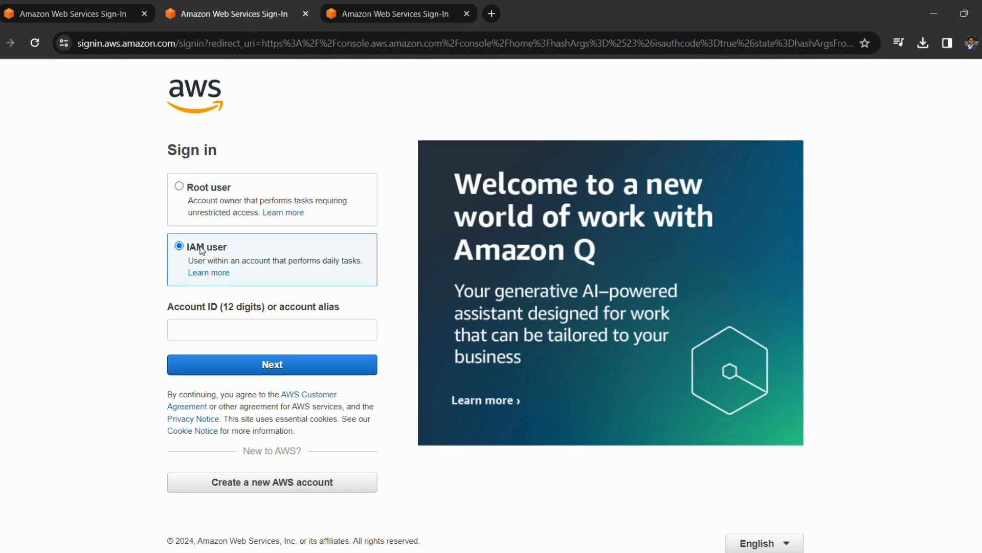
click(209, 328)
text(a)
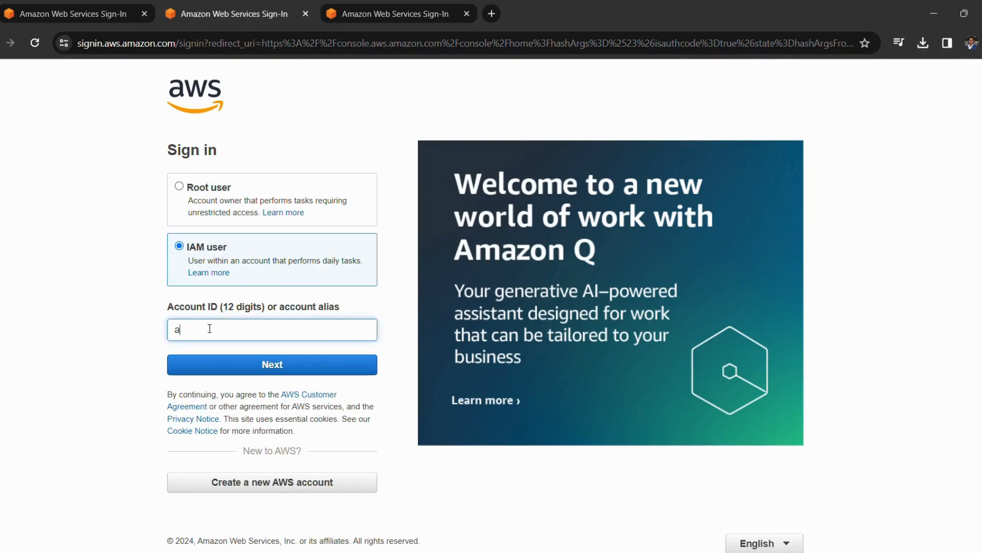
text(dmin-parth)
click(214, 364)
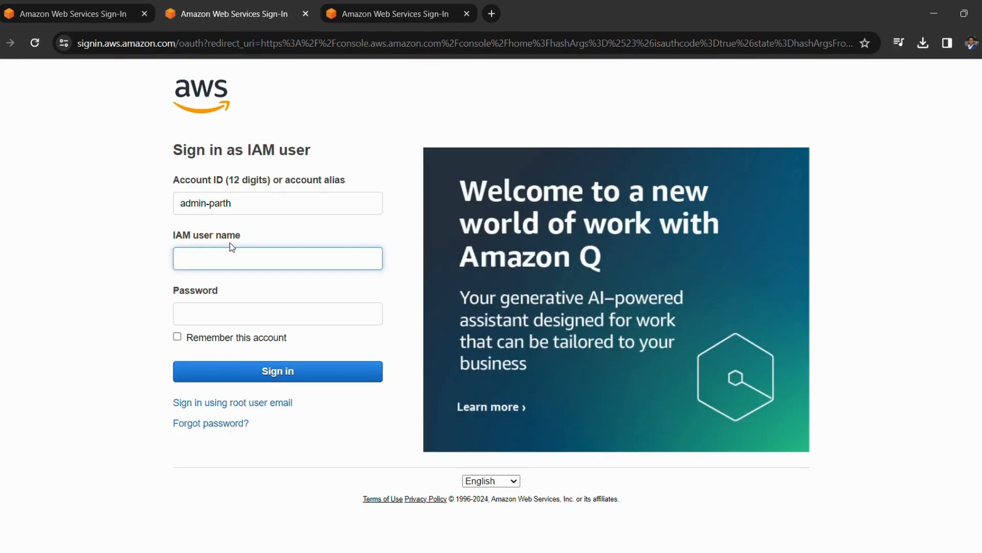
text(admin-parth)
click(225, 317)
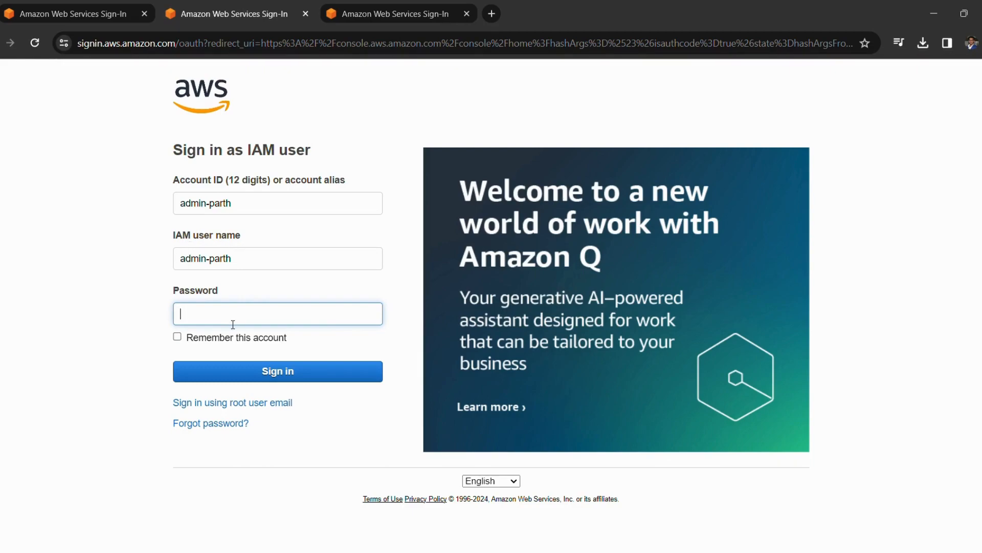
text(********)
click(239, 371)
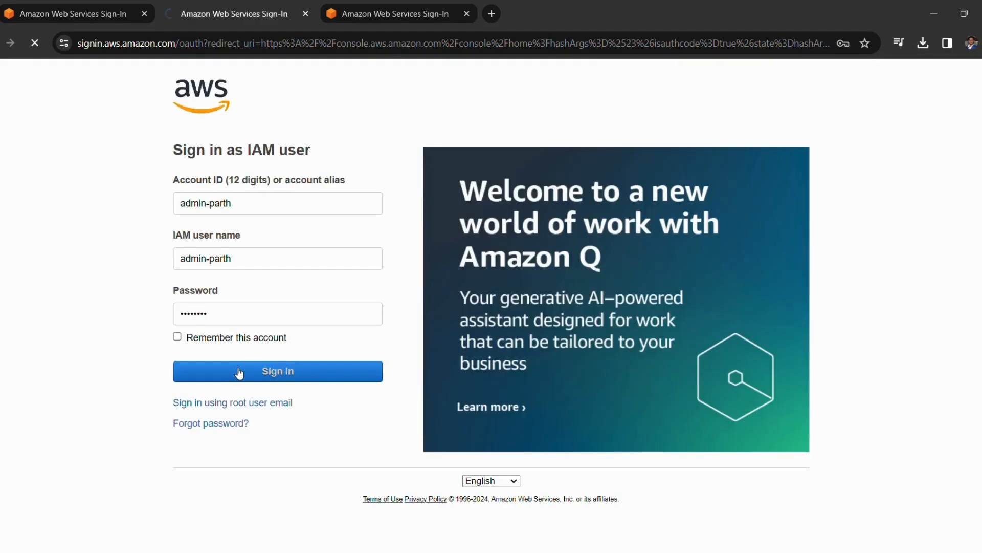